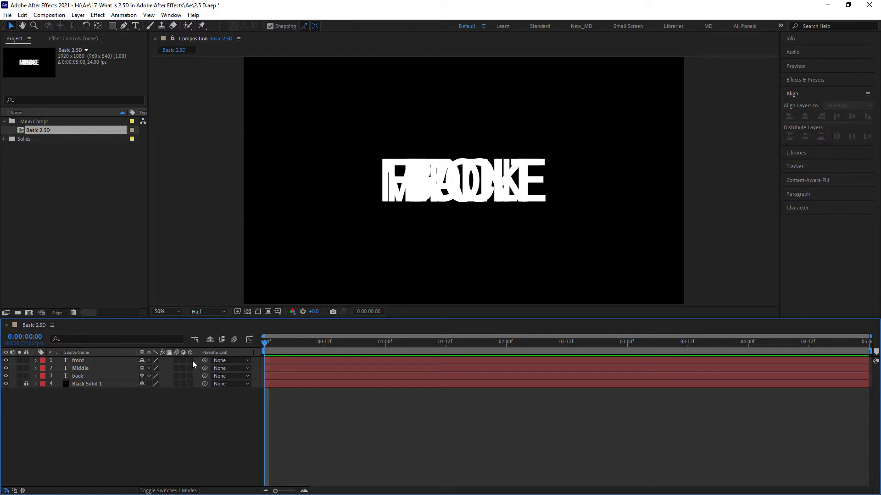
- Make the front, Middle and back text layers 3D and turn on mask and shape path visibility
left_click_drag(189, 360, 190, 370)
left_click(191, 377)
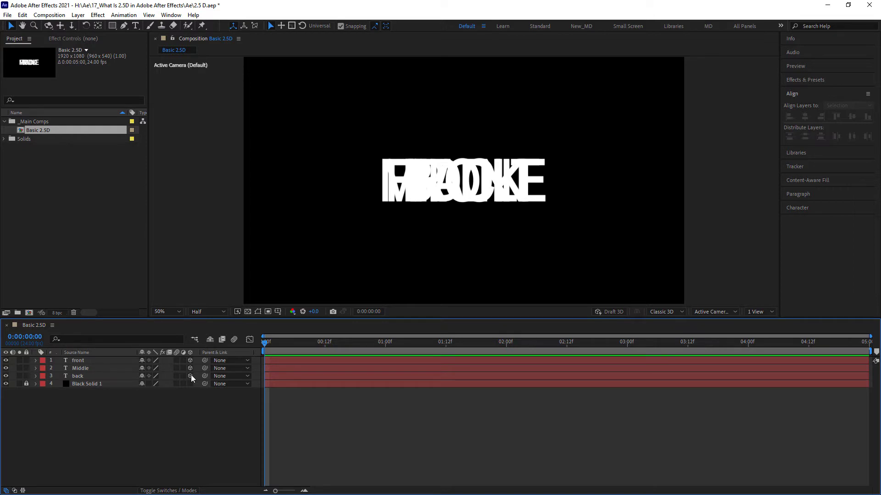
left_click(257, 312)
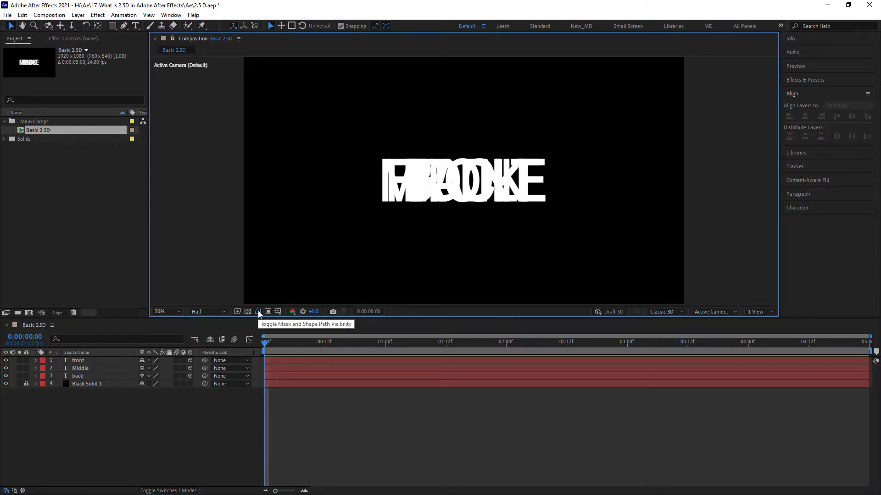
- Center the anchor point in the layer content for the front, Middle and back text layers together
left_click(103, 360)
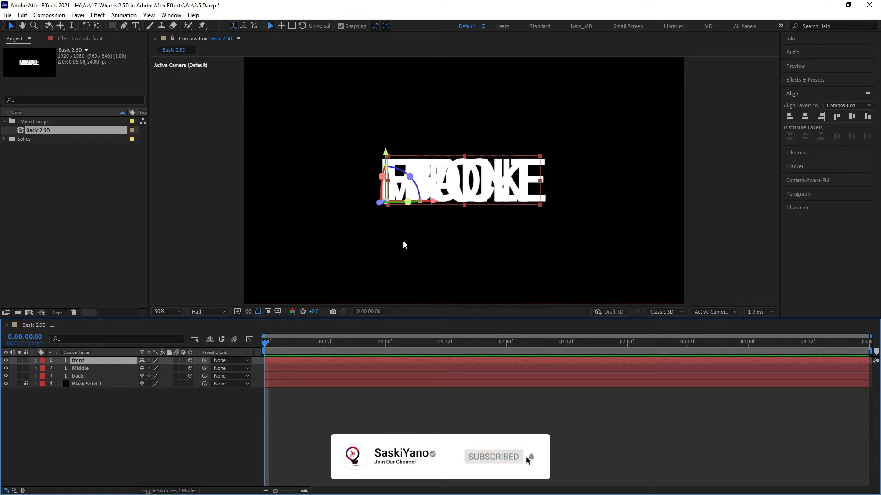
left_click(106, 375, "shift")
right_click(106, 375)
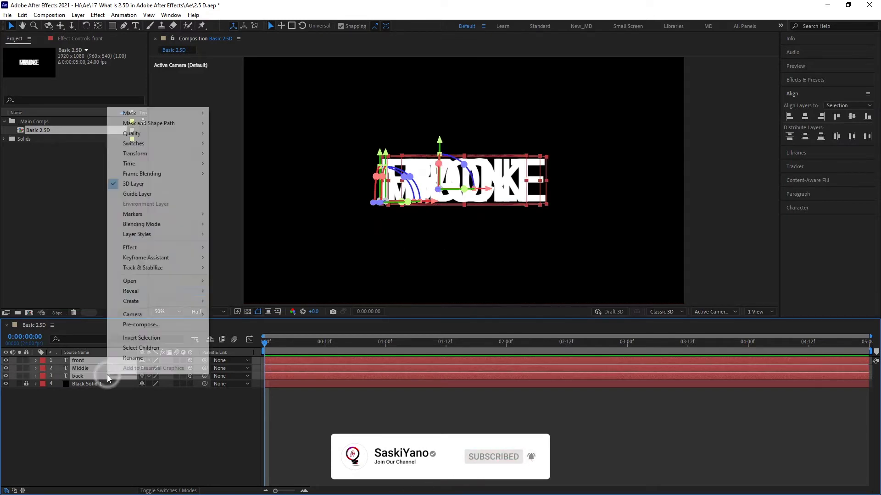
mouse_move(181, 152)
left_click(314, 264)
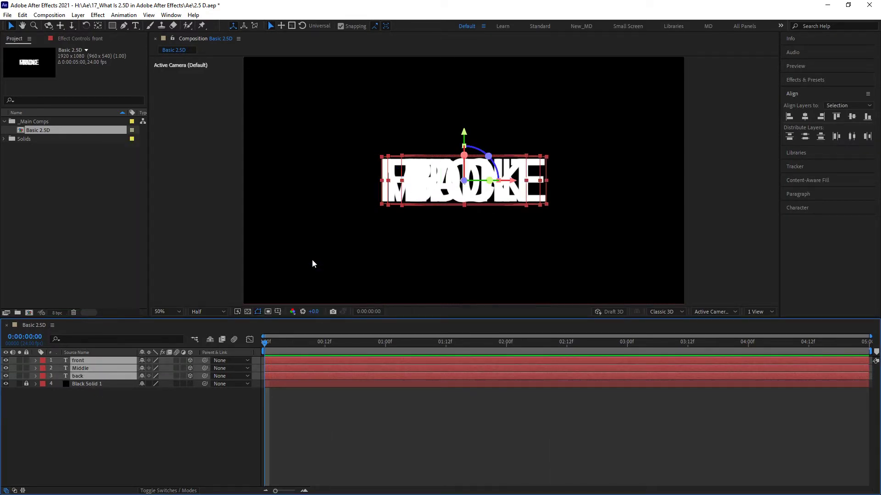
- Center the three selected text layers in the composition view
right_click(110, 375)
mouse_move(160, 159)
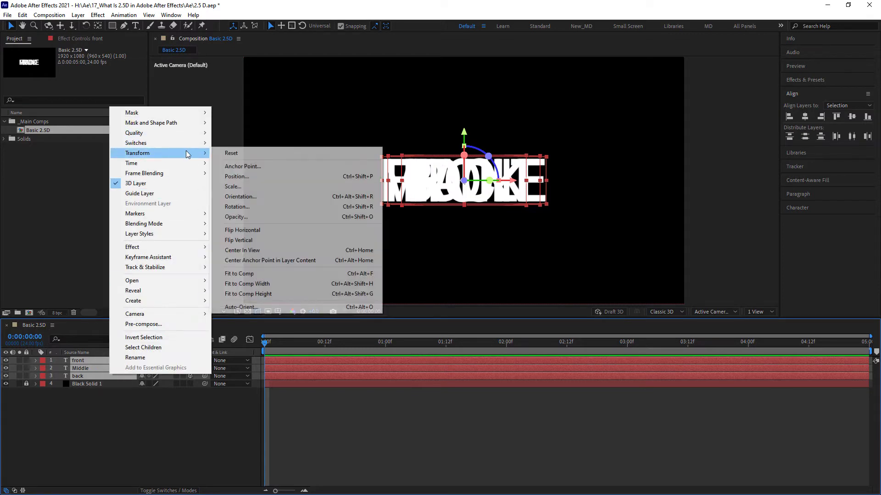
left_click(257, 252)
left_click(121, 409)
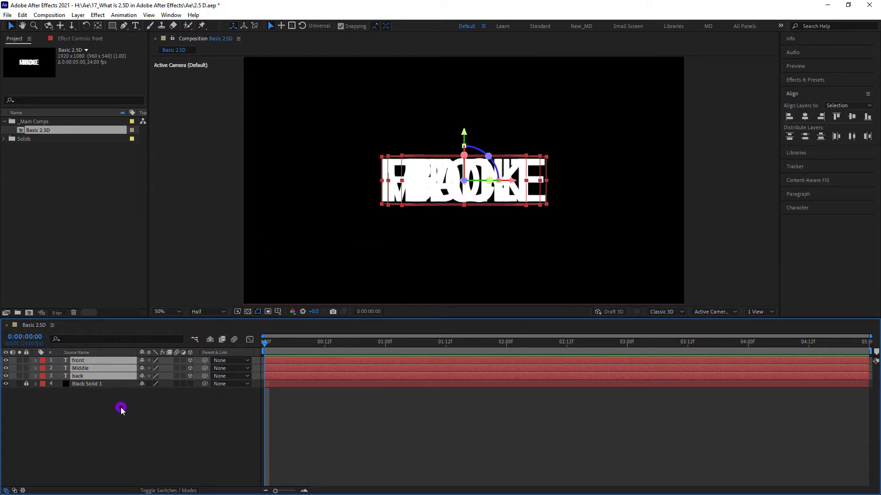
- Examine the front layer's anchor point up close and its values among the layer's transform properties
left_click(103, 361)
scroll(474, 176, "up", 1)
scroll(490, 171, "up", 1)
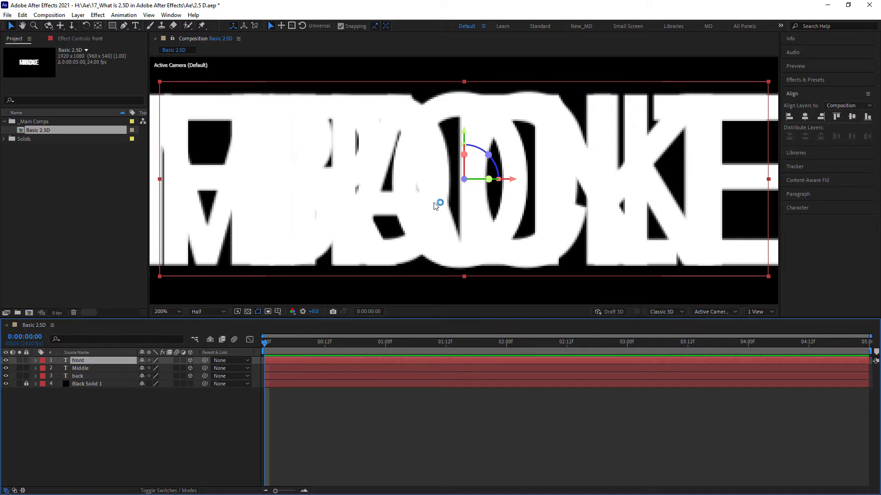
left_click(34, 360)
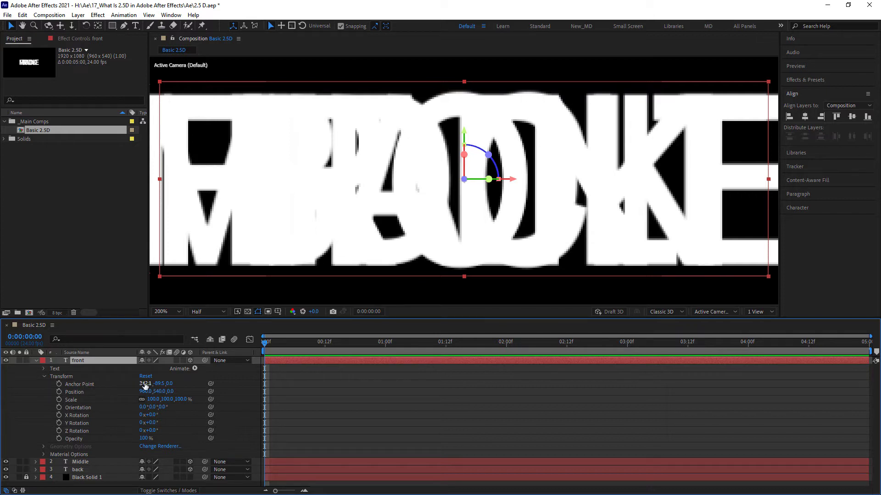
left_click_drag(159, 385, 168, 385)
left_click(37, 362)
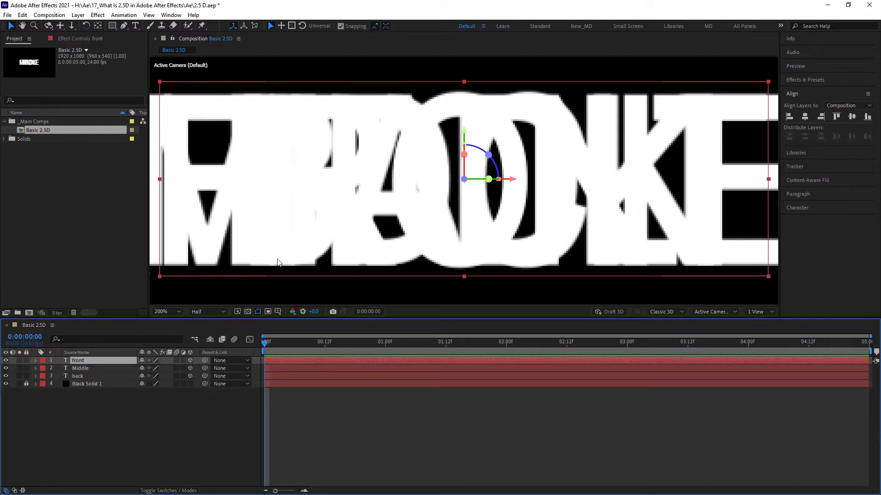
key("comma")
key("comma")
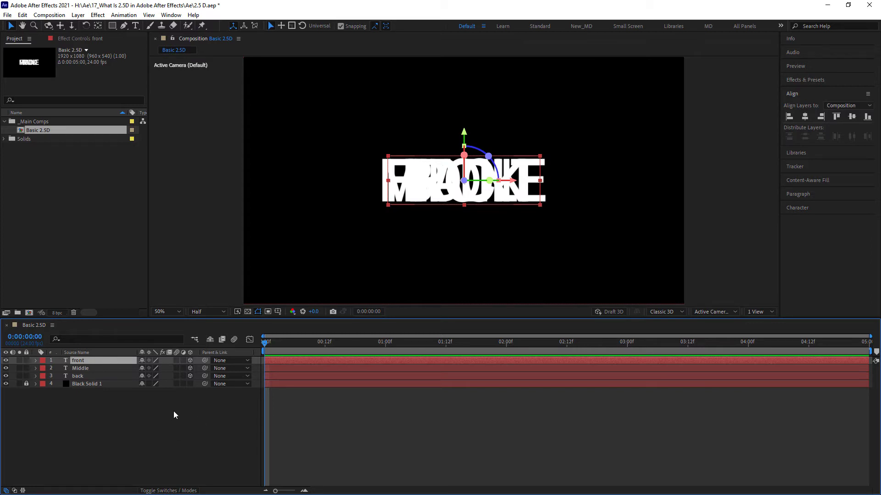
- Add a two-node camera layer to the composition with the 35mm preset
left_click(113, 431)
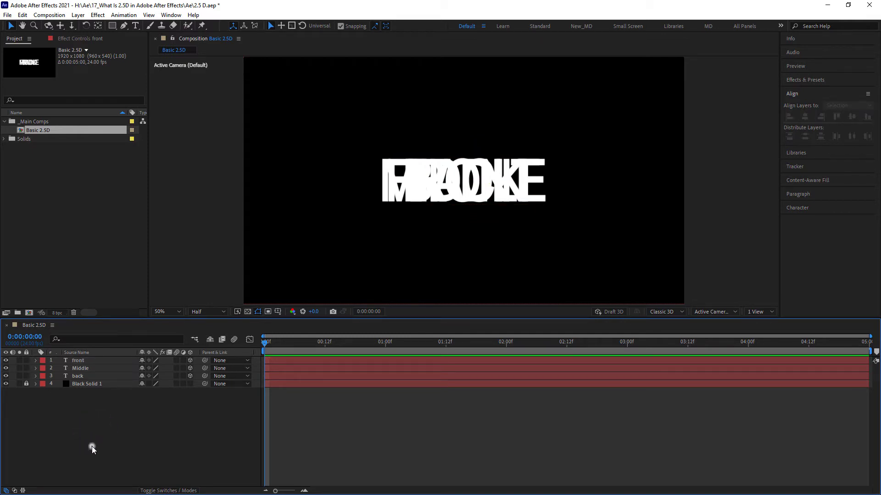
right_click(92, 447)
mouse_move(114, 336)
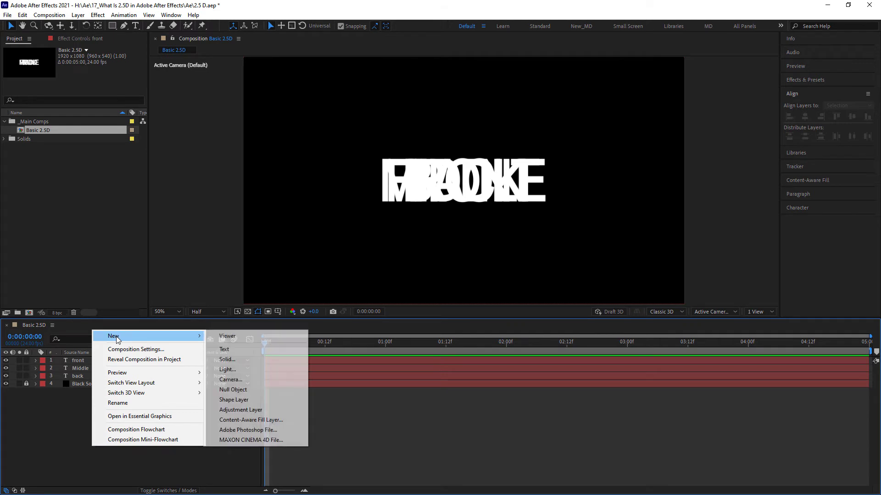
left_click(244, 379)
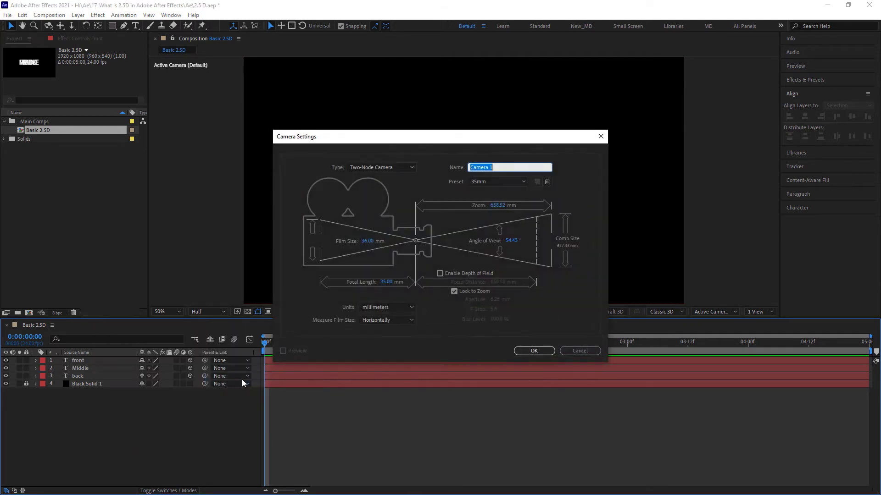
left_click(489, 180)
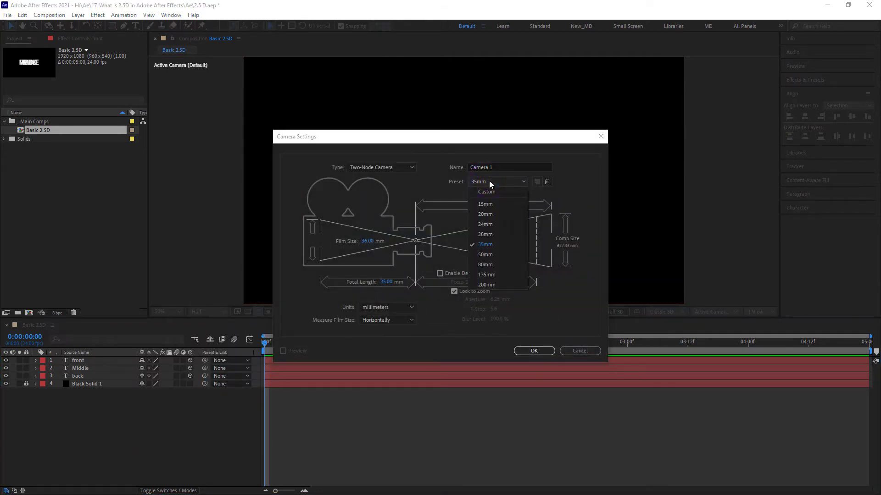
left_click(483, 243)
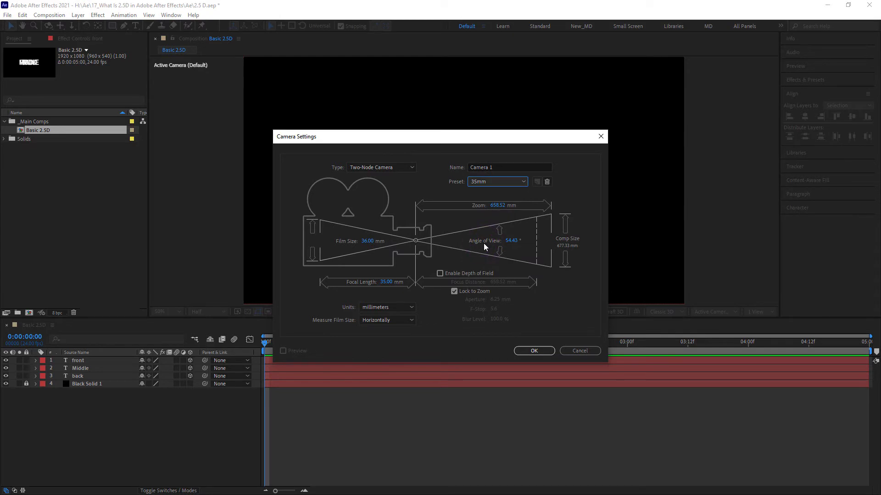
left_click(531, 351)
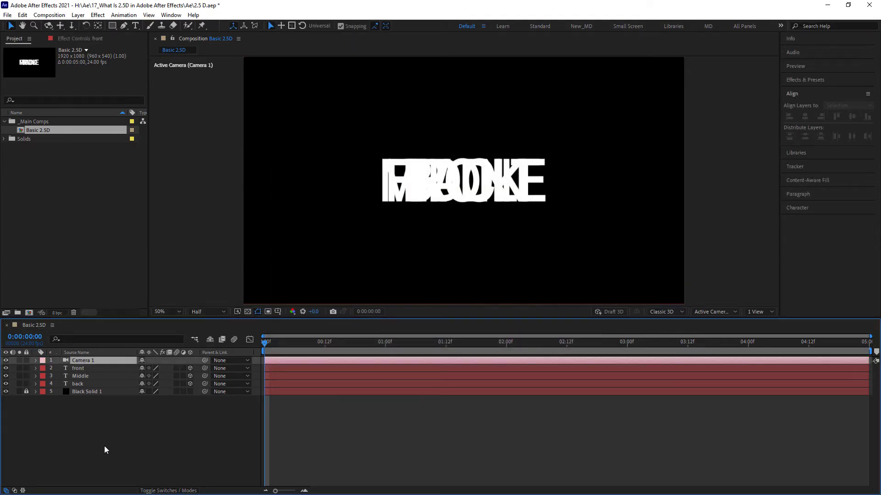
- Review the new camera layer's transform properties and camera options
left_click(36, 361)
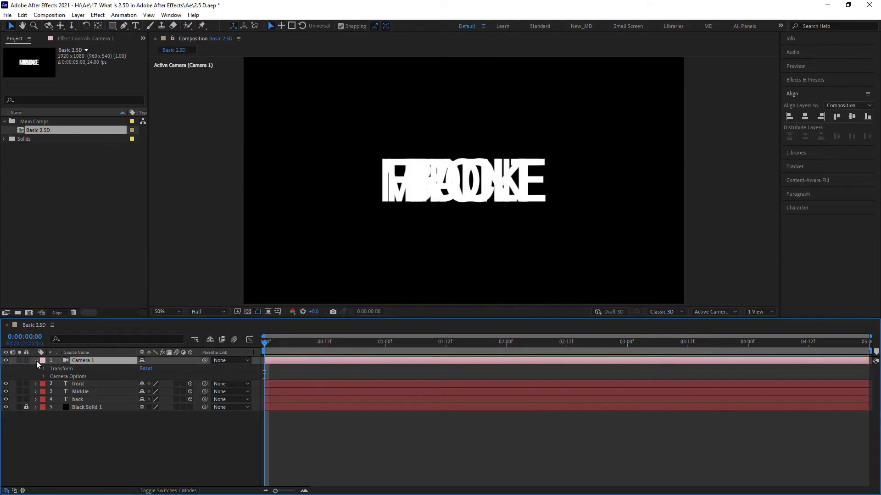
left_click(43, 370)
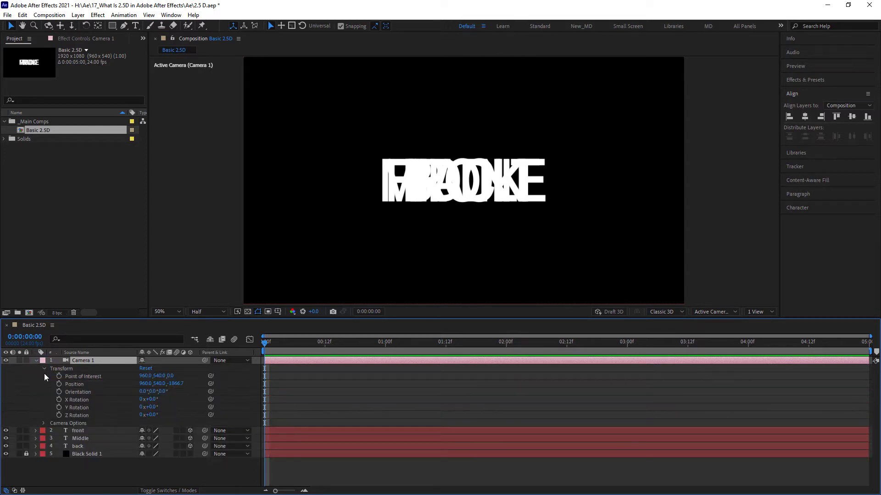
left_click(44, 368)
left_click(43, 377)
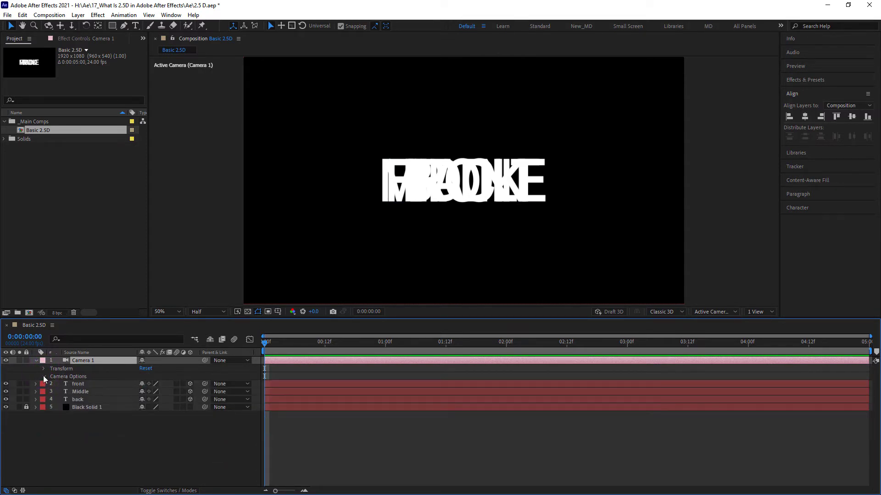
left_click(44, 377)
- Reveal the Position property of the front, Middle and back text layers
left_click(110, 384)
key("p")
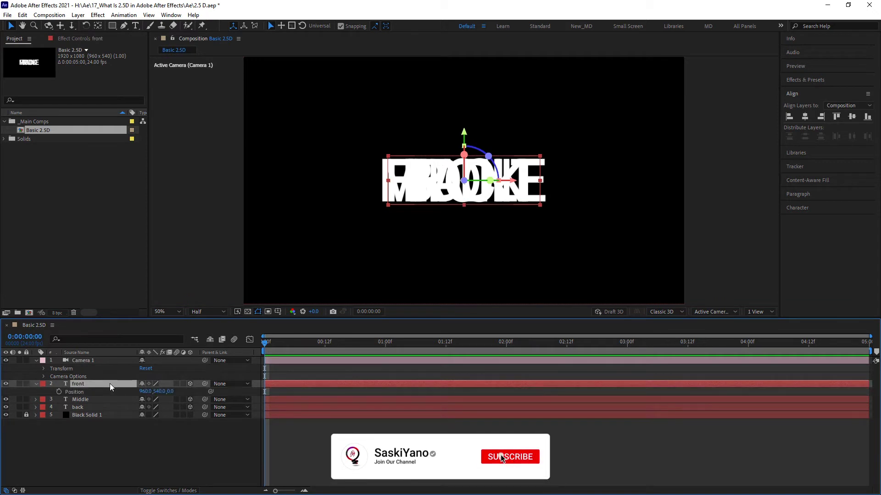
left_click(112, 400)
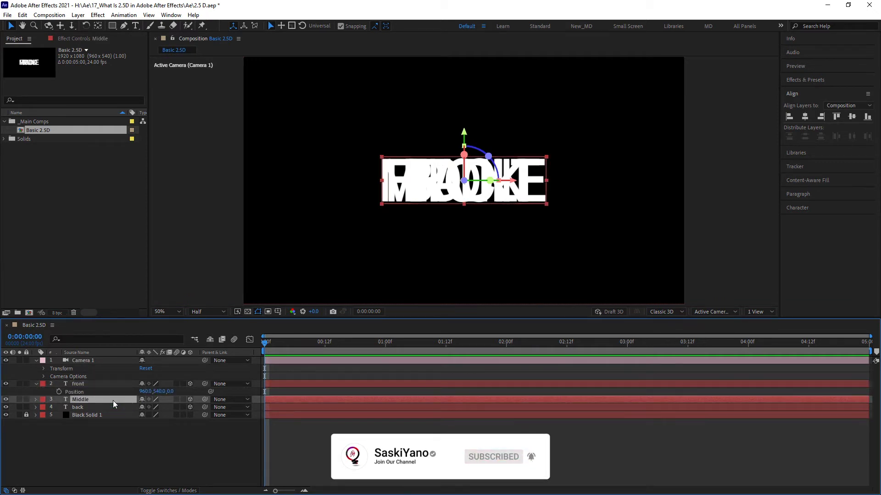
key("p")
left_click(112, 416)
key("p")
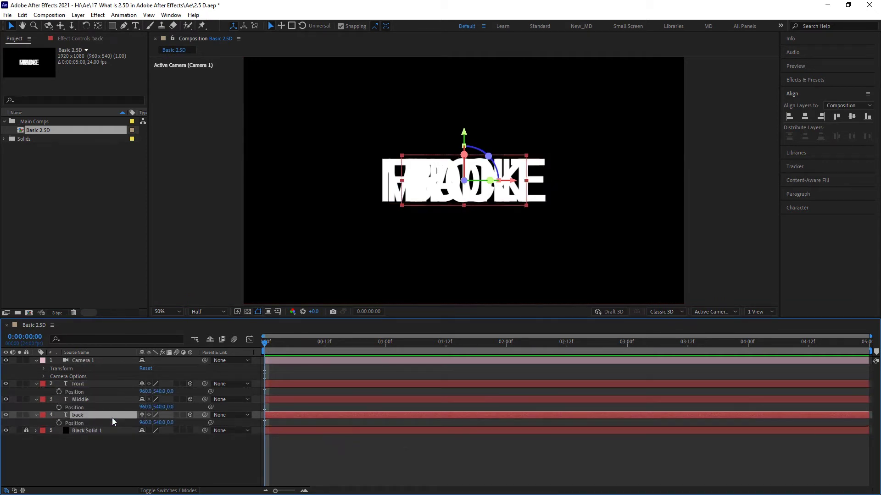
- Set the back text layer's Z position to 4000
left_click(169, 391)
left_click(171, 422)
type("4000")
key("Return")
key("Return")
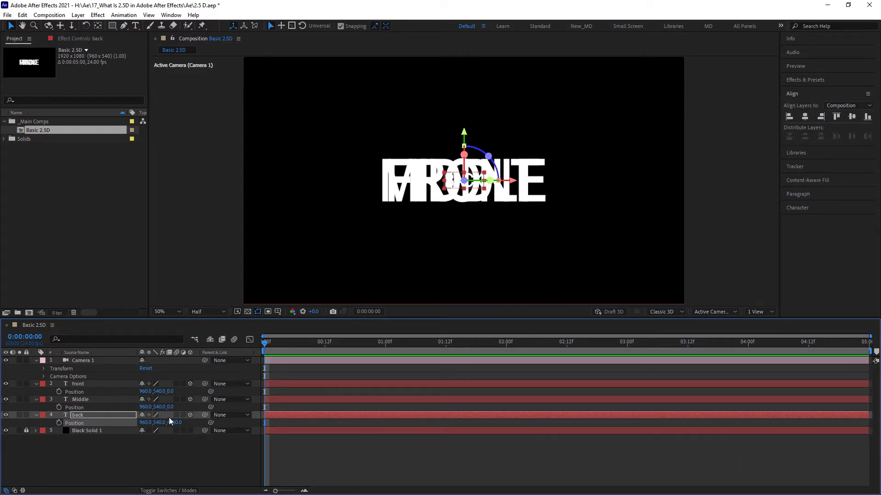
- Set the Middle text layer's Z position to 2000
left_click(85, 401)
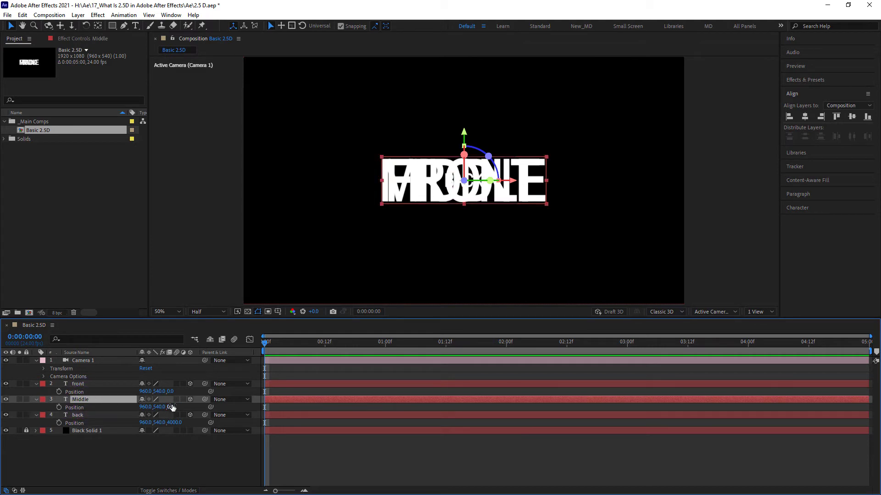
left_click(173, 407)
key("Return")
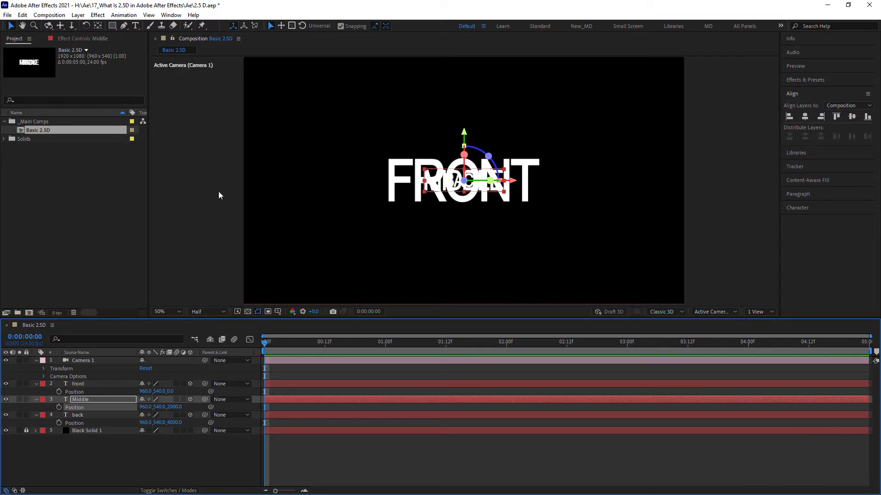
- Orbit the camera with the Orbit Around Cursor Tool until the MIDDLE and BACK texts sit above FRONT at an angle
left_click(48, 26)
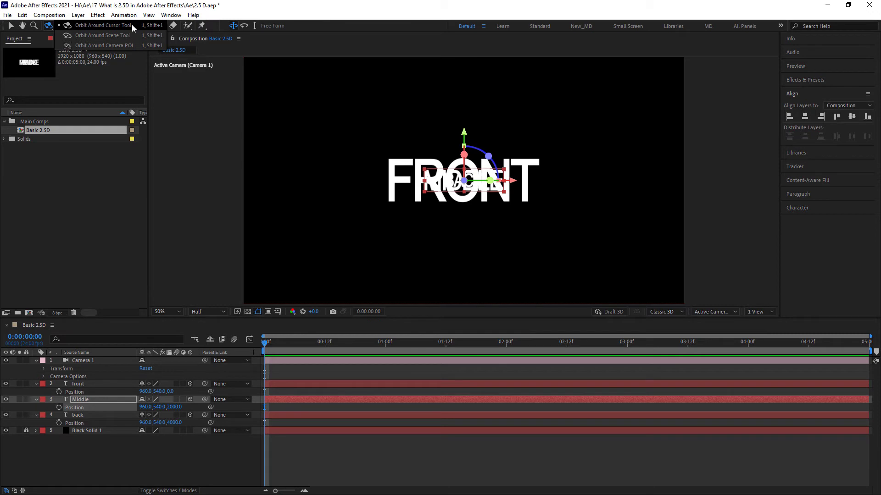
left_click(102, 25)
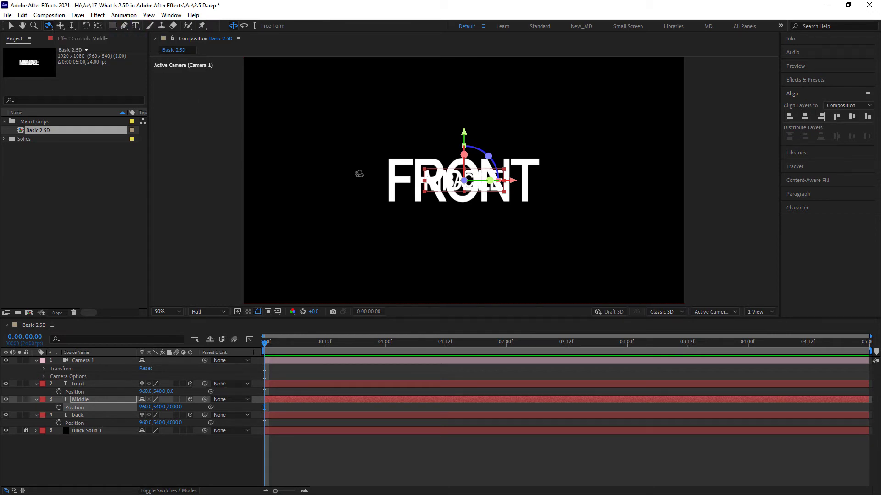
left_click_drag(365, 179, 277, 130)
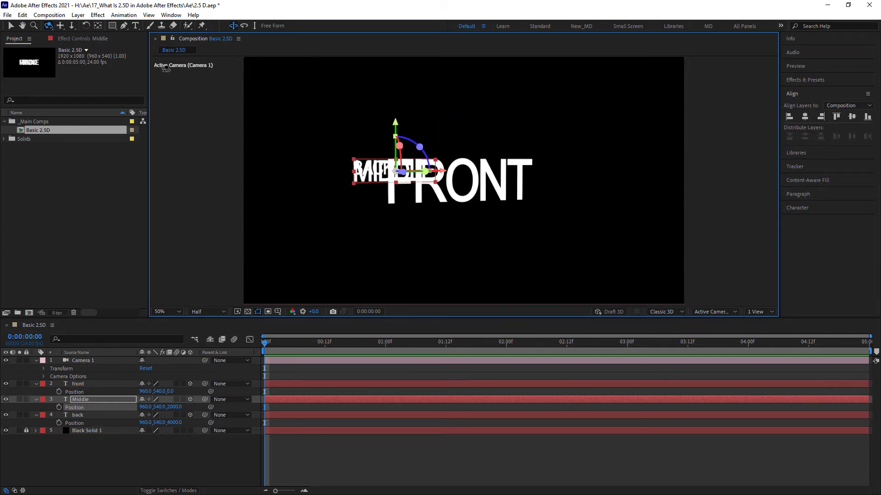
left_click(51, 26)
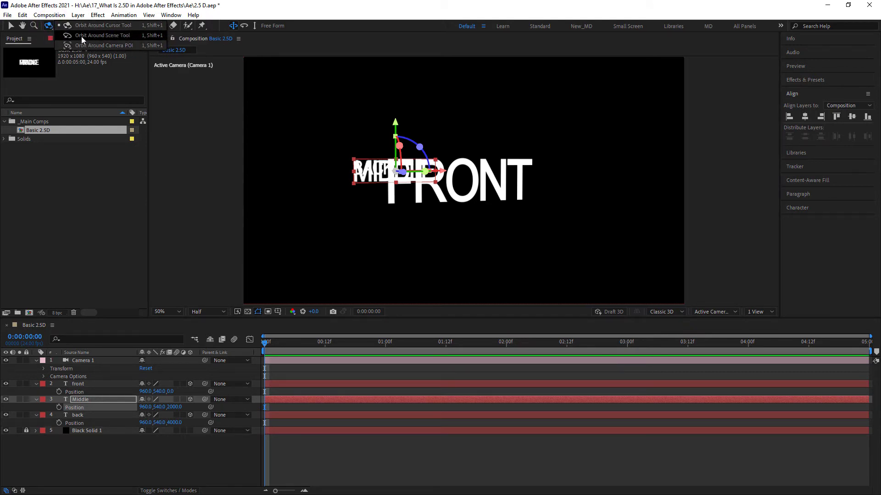
left_click(135, 24)
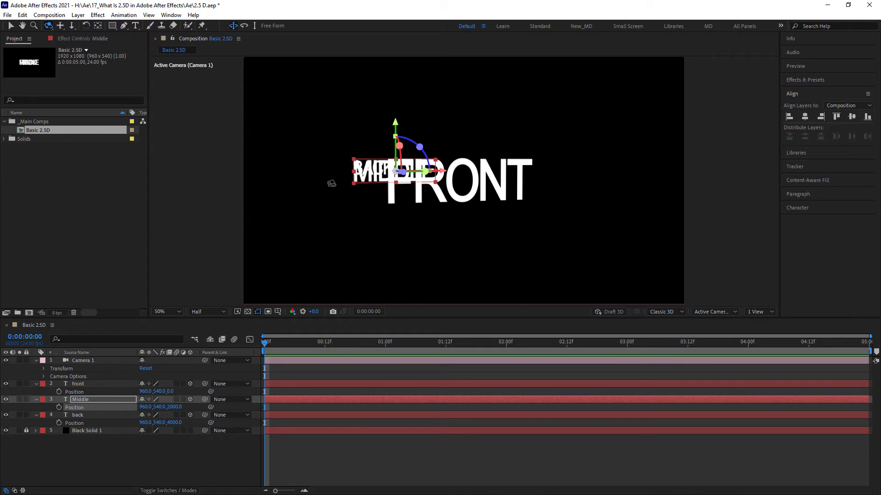
mouse_move(331, 183)
left_mouse_down()
mouse_move(315, 190)
mouse_move(326, 198)
left_mouse_up()
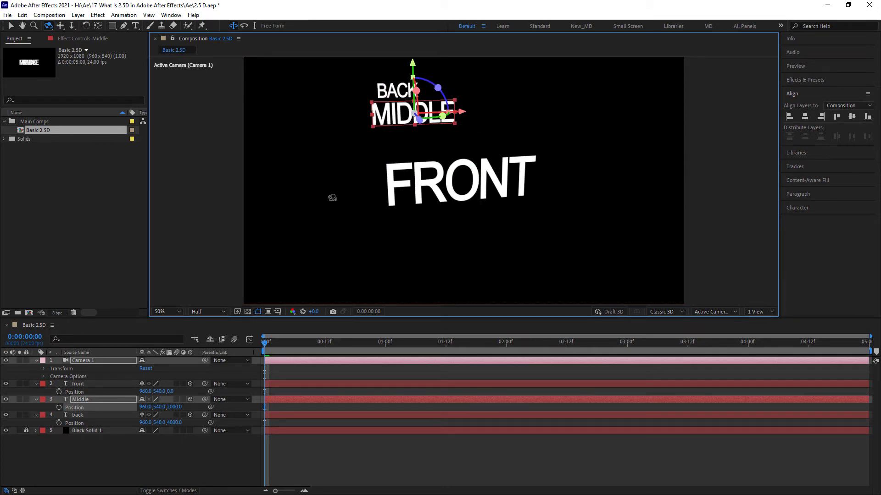
key("period")
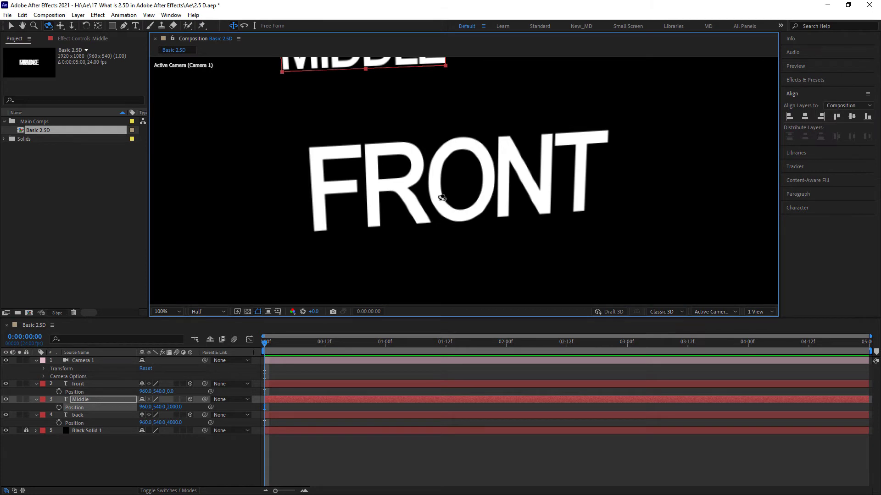
key("comma")
left_click_drag(441, 198, 412, 197)
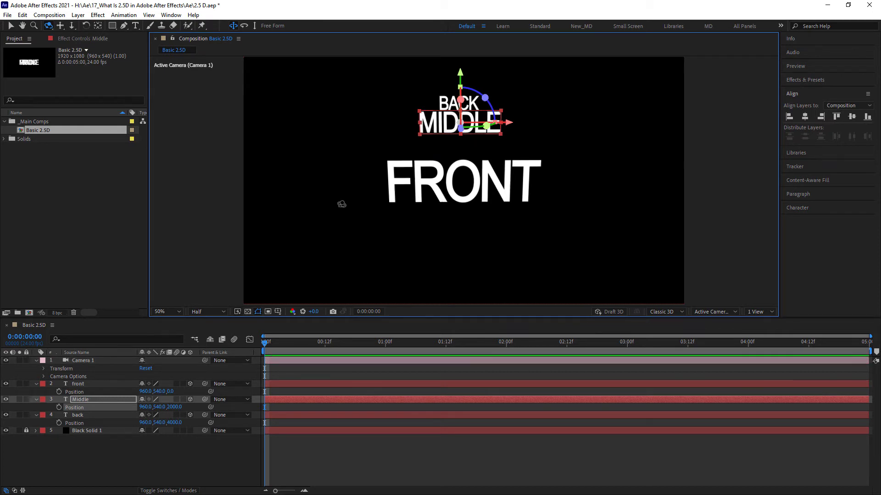
left_click_drag(344, 202, 354, 207)
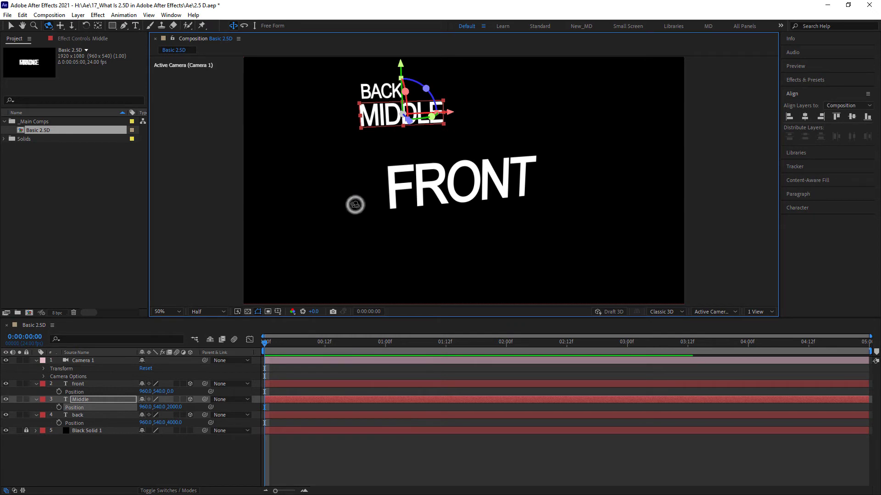
- Orbit the camera with the Orbit Around Cursor and Orbit Around Scene tools until MIDDLE and BACK sit nearly centered above FRONT
right_click(356, 205)
left_click(337, 210)
left_click_drag(330, 202, 325, 200)
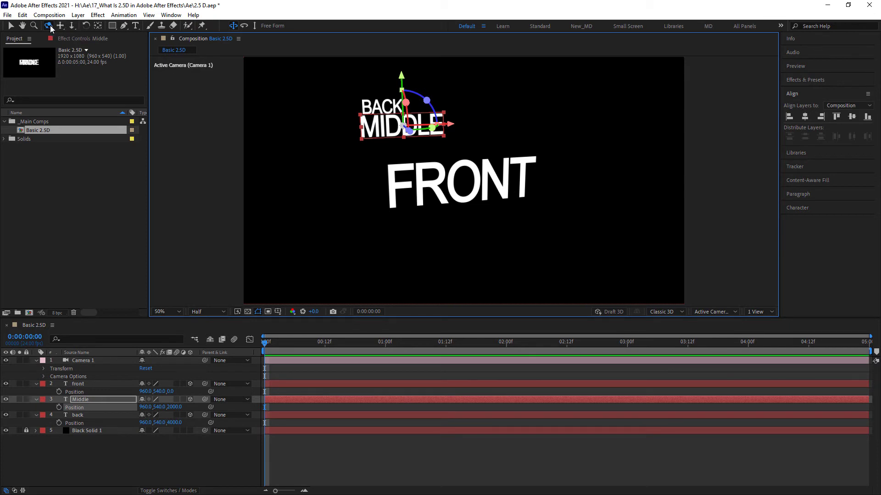
left_click_drag(51, 29, 68, 30)
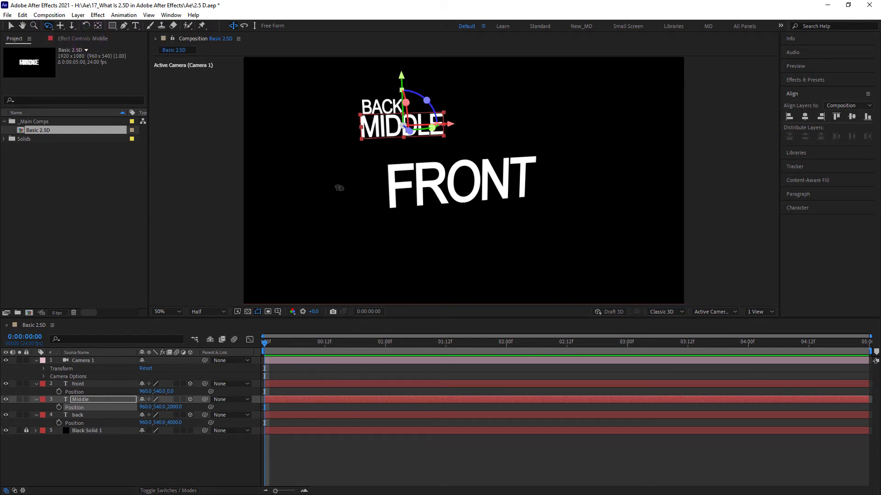
left_click_drag(338, 186, 332, 185)
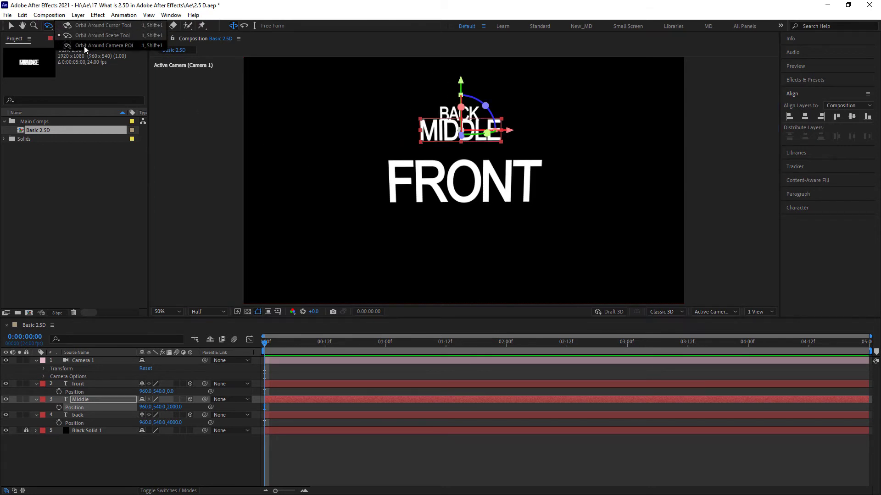
- Orbit the camera slightly with the Orbit Around Camera POI tool and switch back to the Orbit Around Cursor Tool
mouse_move(348, 173)
left_mouse_down()
mouse_move(357, 181)
mouse_move(351, 157)
mouse_move(365, 175)
mouse_move(342, 175)
left_mouse_up()
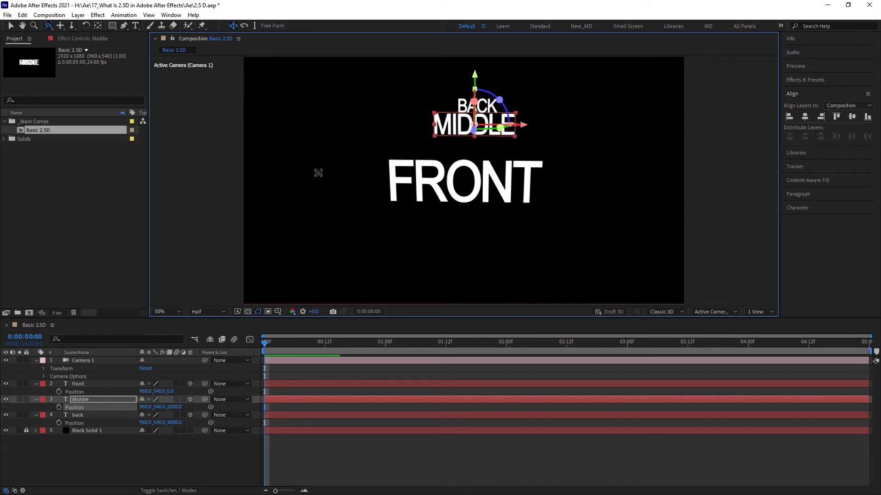
left_click(48, 26)
left_click_drag(49, 29, 90, 27)
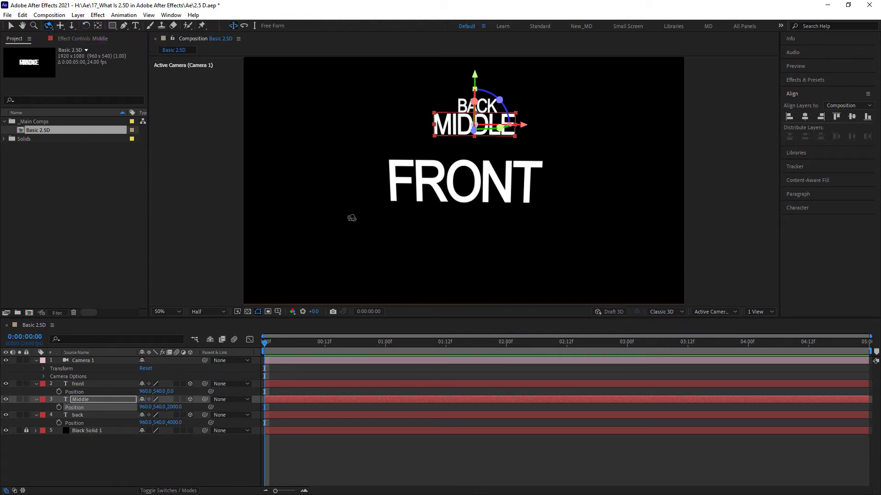
- Create a white point light with 179% intensity, Smooth falloff, radius and falloff distance of 350, and Casts Shadows enabled
left_click(130, 450)
right_click(130, 450)
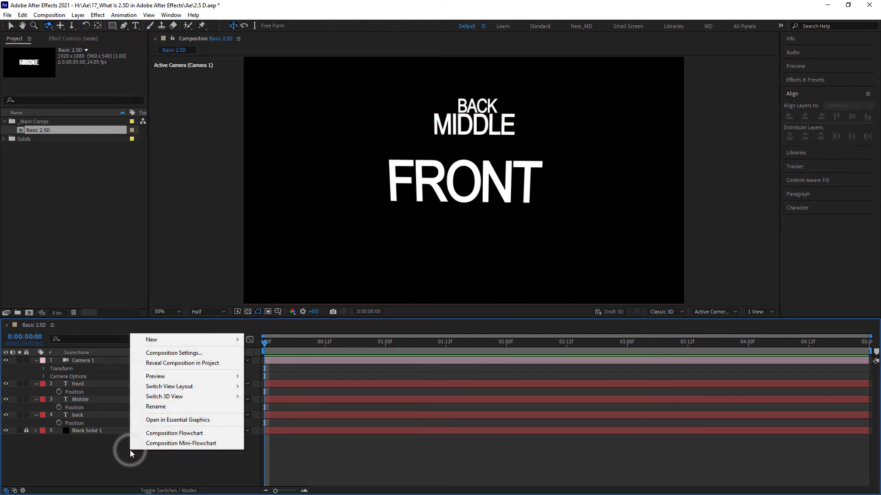
mouse_move(239, 339)
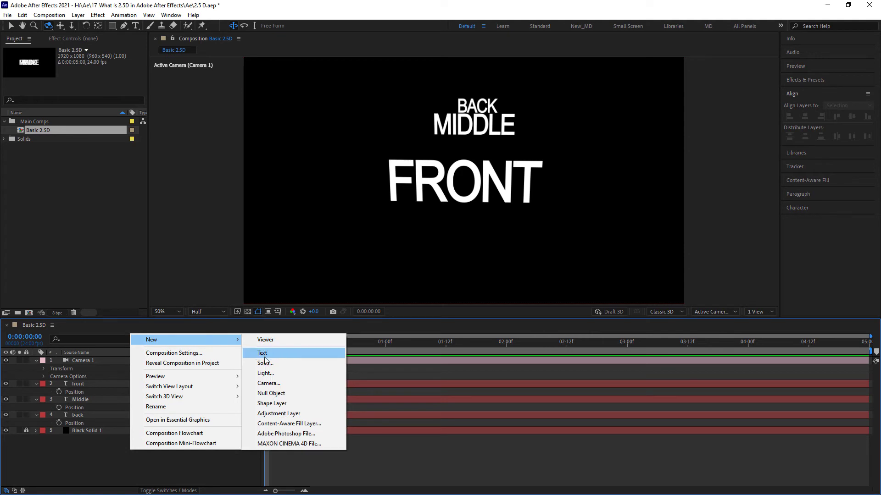
left_click(314, 375)
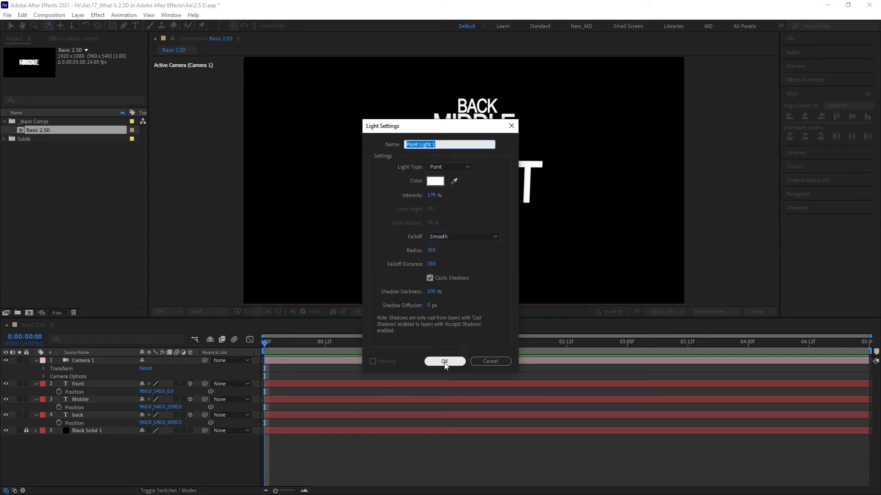
left_click(430, 278)
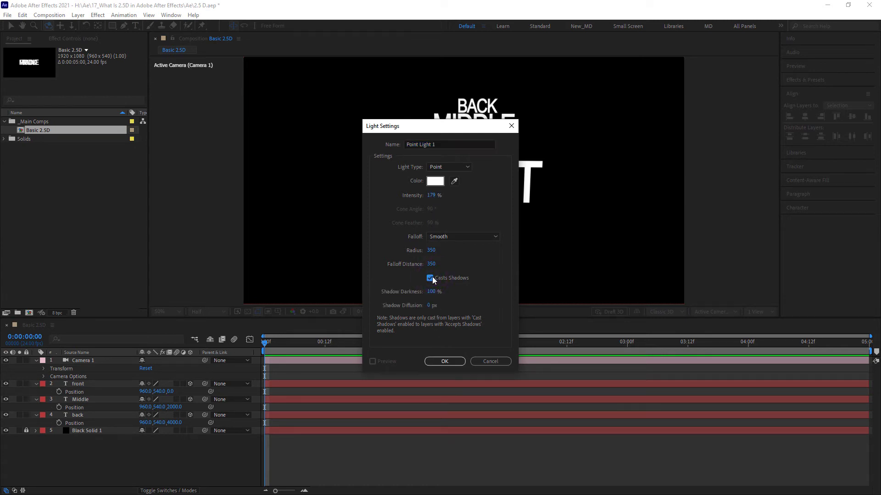
left_click(444, 361)
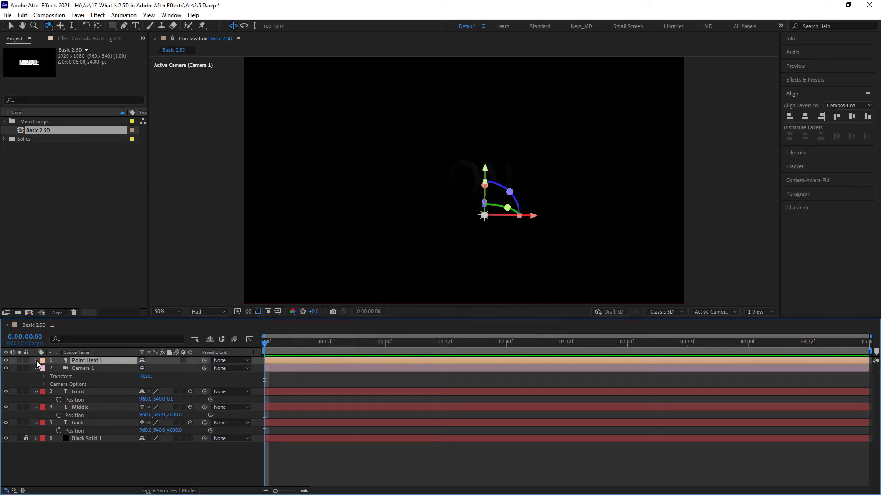
- Reveal only the Light Options of the Point Light 1 layer
left_click(36, 361)
left_click(44, 376)
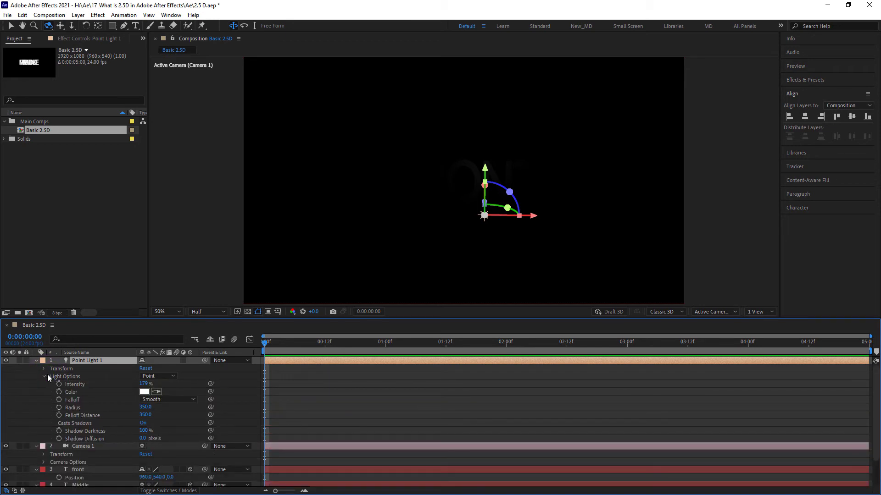
key("a")
key("a")
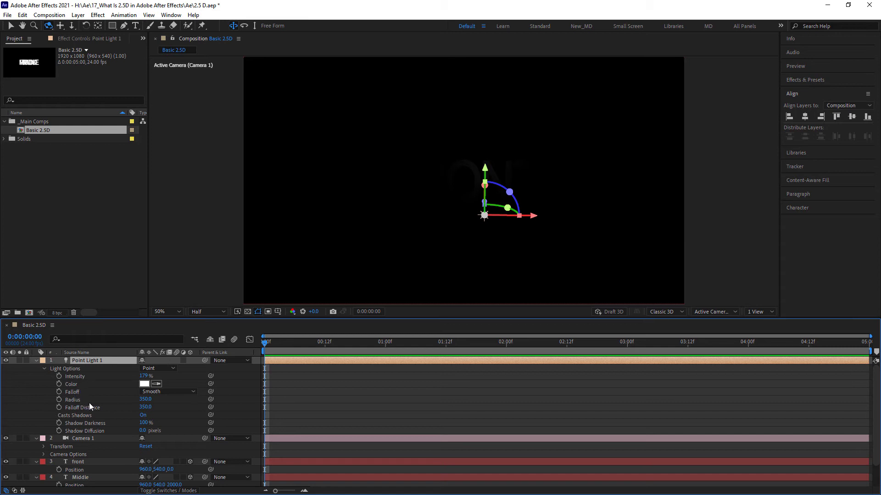
- Set the point light's intensity to 107%, radius to 3225 and falloff distance to 7005
left_click_drag(145, 399, 200, 399)
left_click_drag(145, 407, 393, 407)
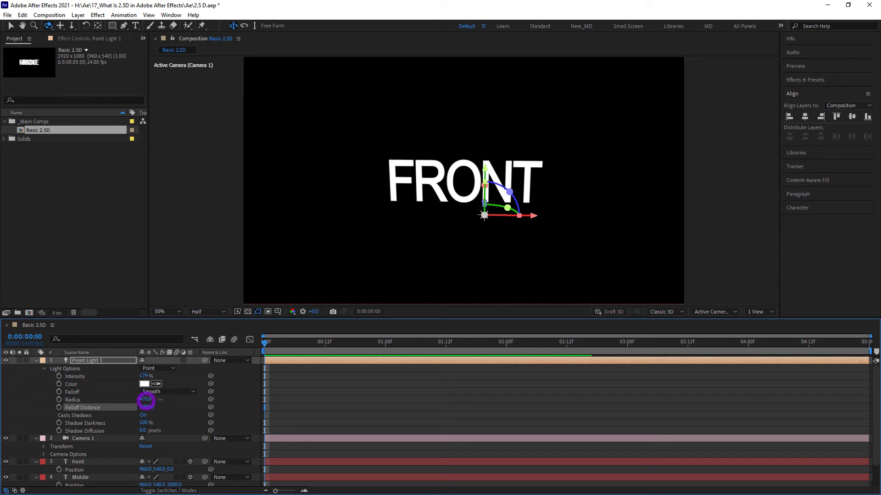
left_click_drag(146, 399, 309, 403)
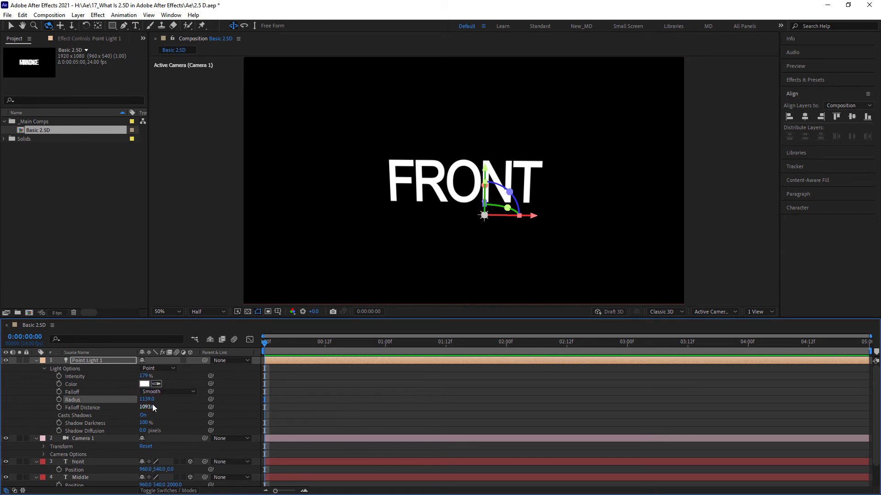
left_click_drag(153, 407, 240, 402)
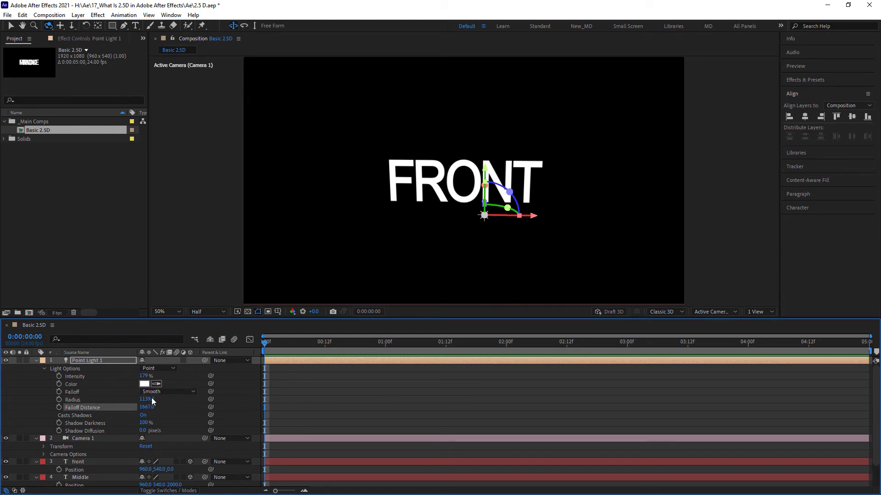
left_click(140, 376)
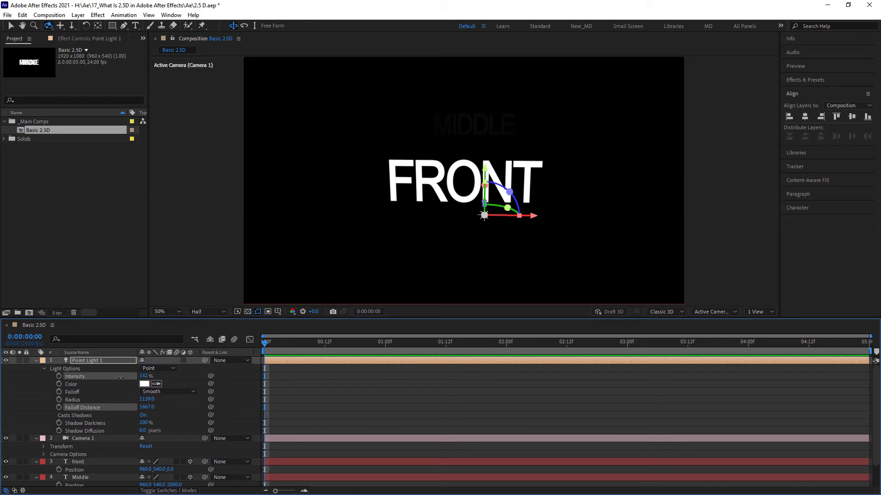
left_click_drag(120, 377, 112, 378)
left_click_drag(143, 407, 337, 398)
left_click_drag(147, 407, 234, 399)
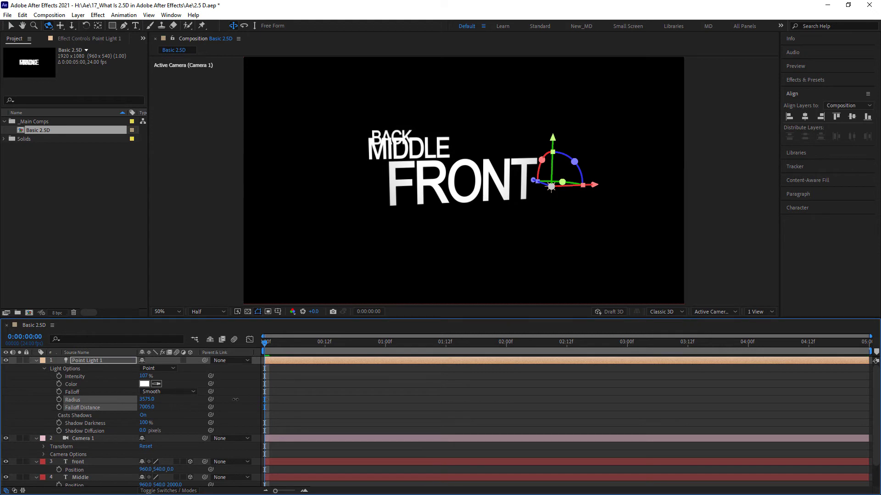
- Change the point light's color to the pale pink FFEFEF
left_click(144, 384)
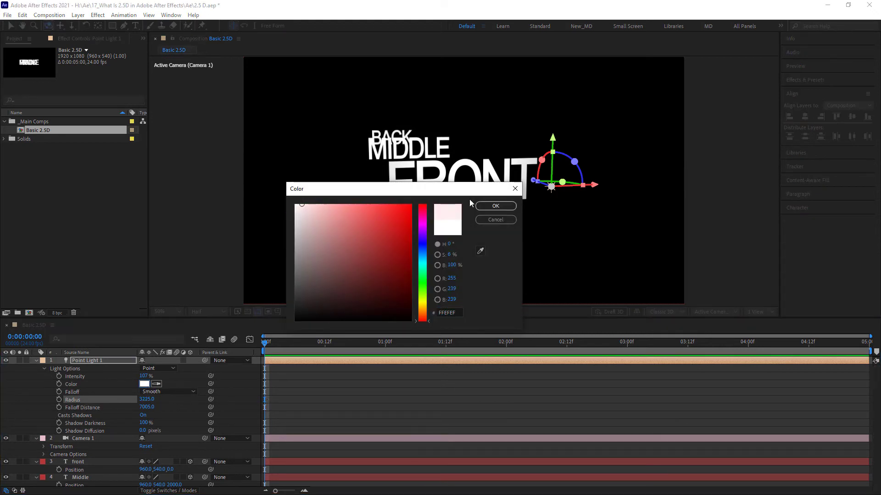
left_click(500, 204)
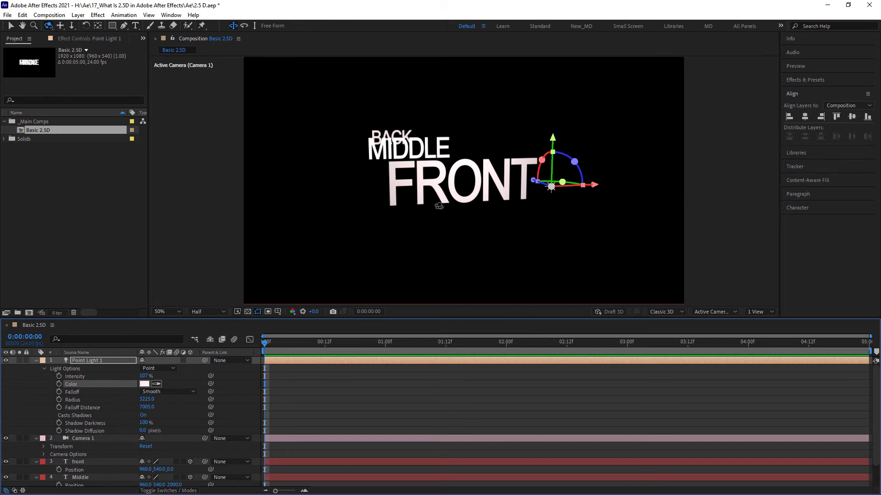
left_click_drag(446, 213, 447, 213)
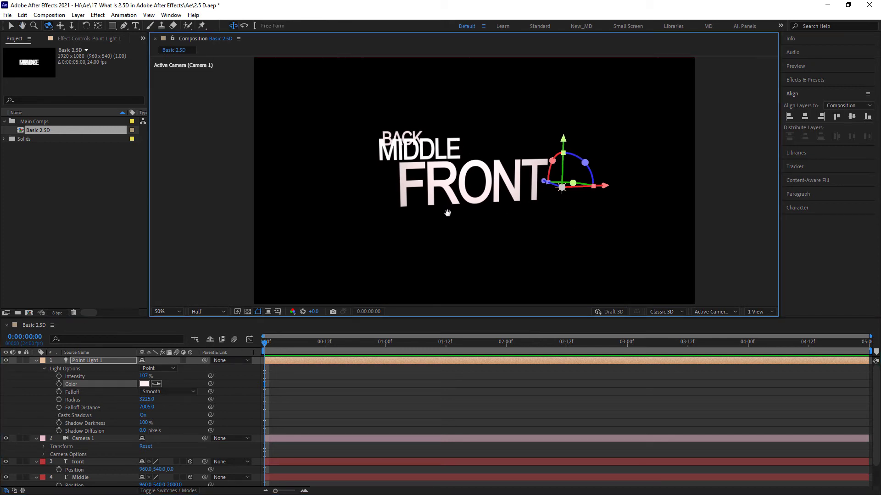
scroll(446, 213, "down", 2)
scroll(446, 213, "up", 2)
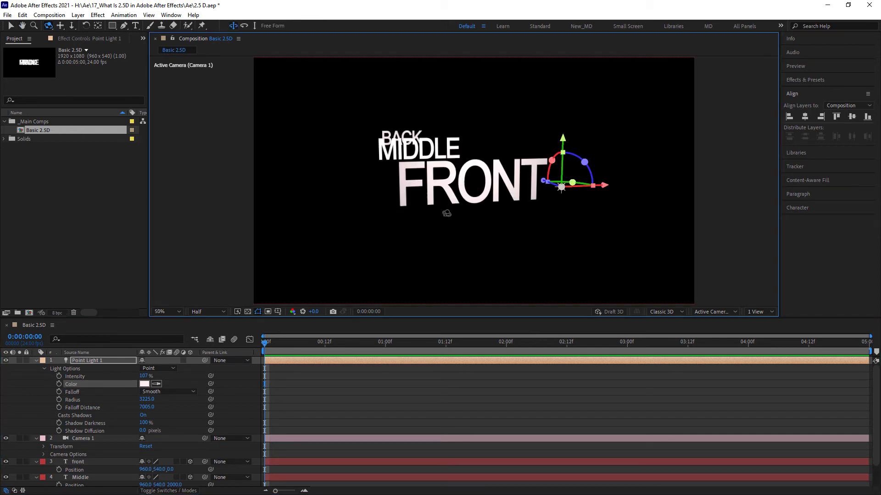
- Set the point light's falloff to None and orbit the camera lower until MIDDLE and BACK overlap FRONT
left_click(167, 394)
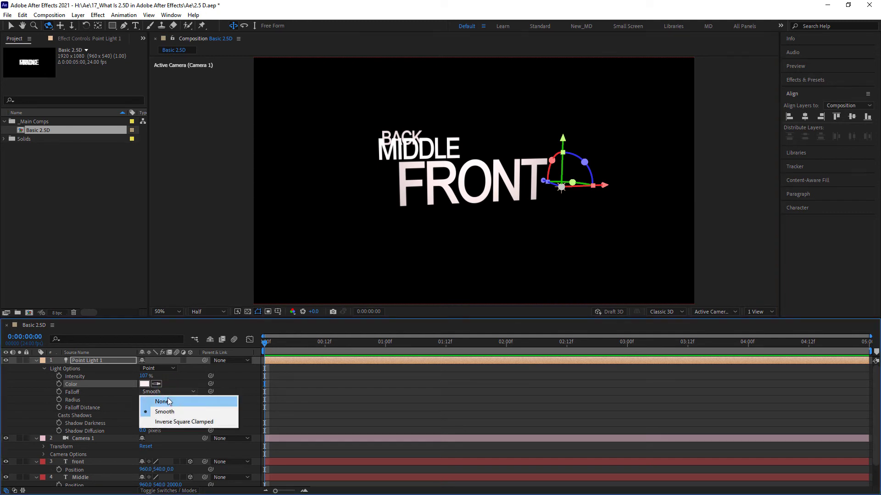
left_click(167, 400)
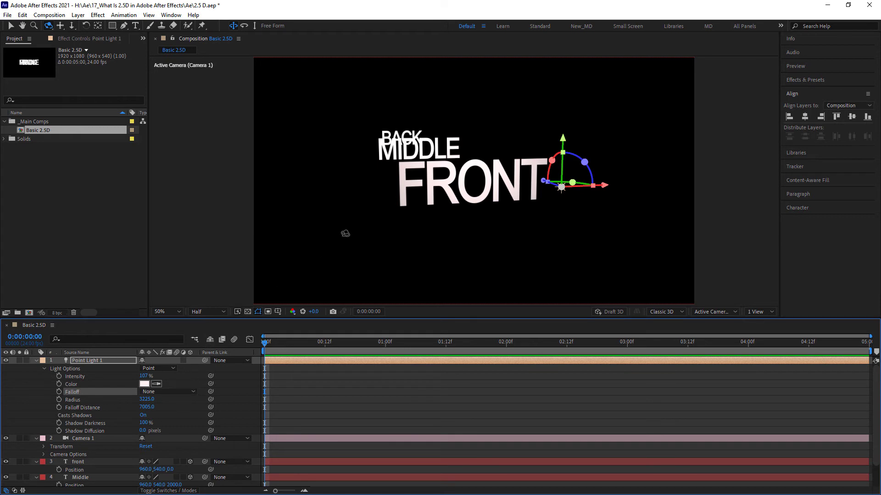
mouse_move(352, 227)
left_mouse_down()
mouse_move(338, 228)
mouse_move(353, 225)
left_mouse_up()
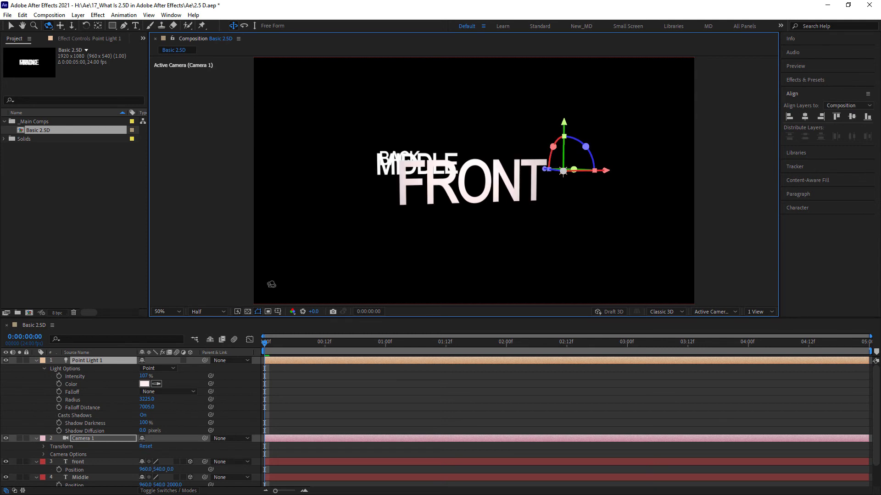
- Set the point light's falloff to Smooth
left_click(183, 392)
left_click(177, 407)
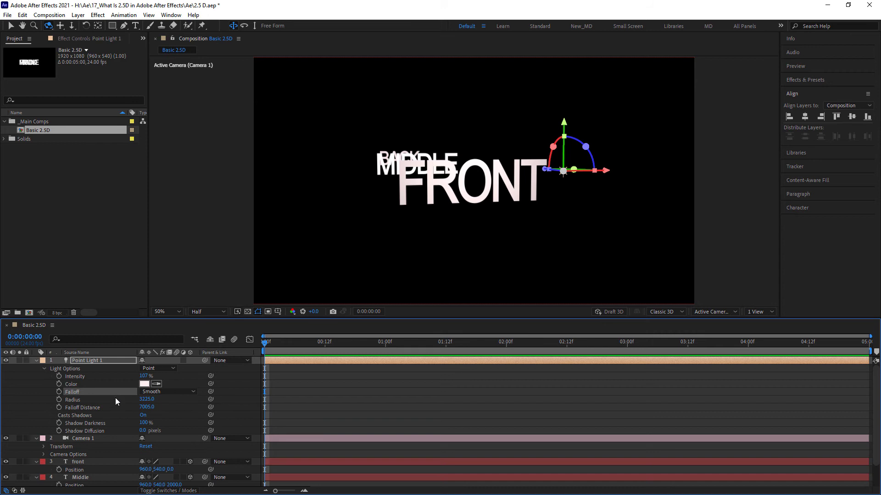
scroll(116, 399, "down", 2)
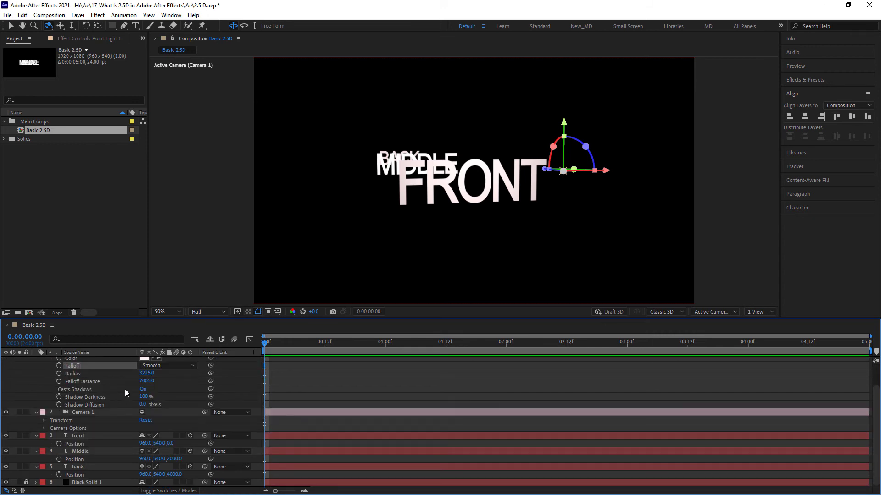
left_click(181, 367)
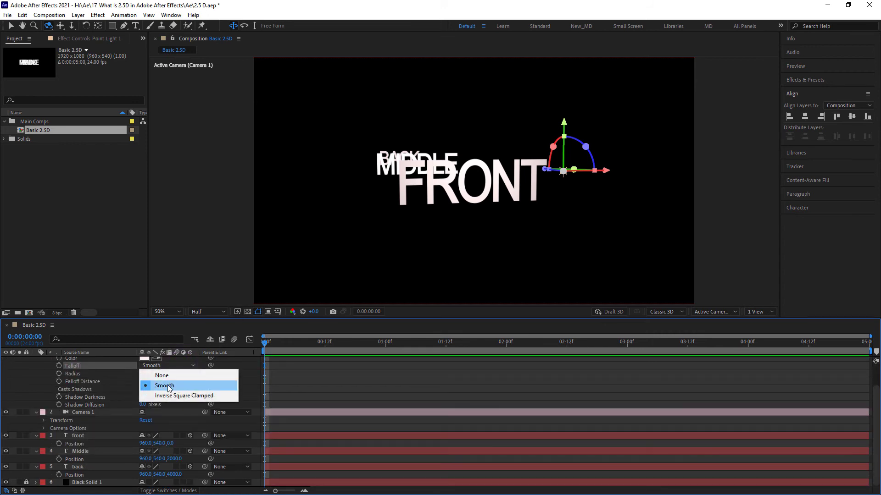
left_click(178, 385)
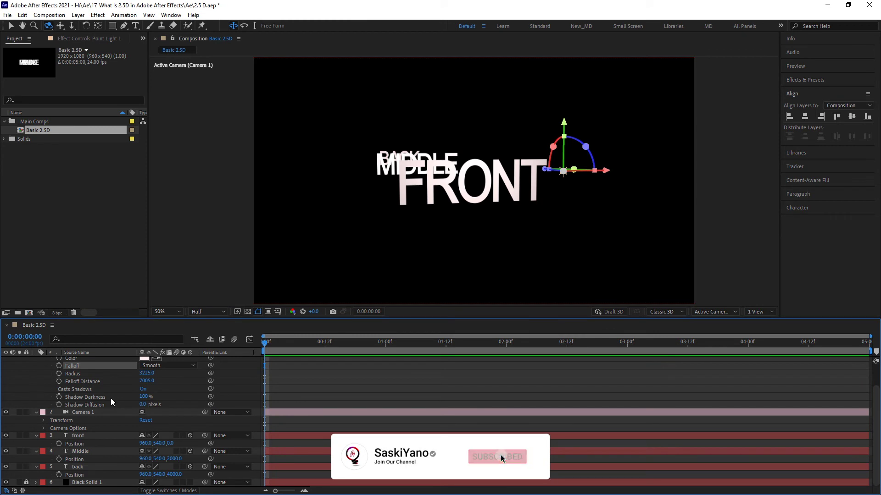
- Reveal the Material Options of the front, Middle and back text layers together
scroll(111, 398, "up", 2)
scroll(110, 401, "down", 2)
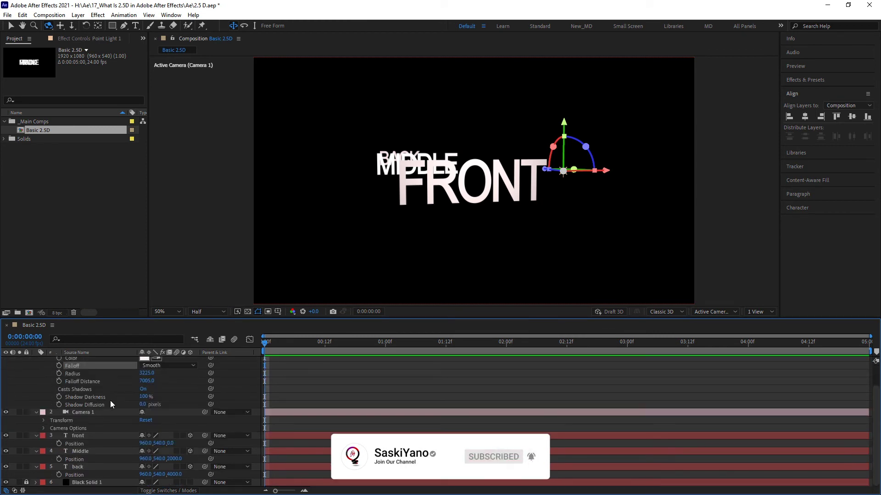
left_click(101, 435)
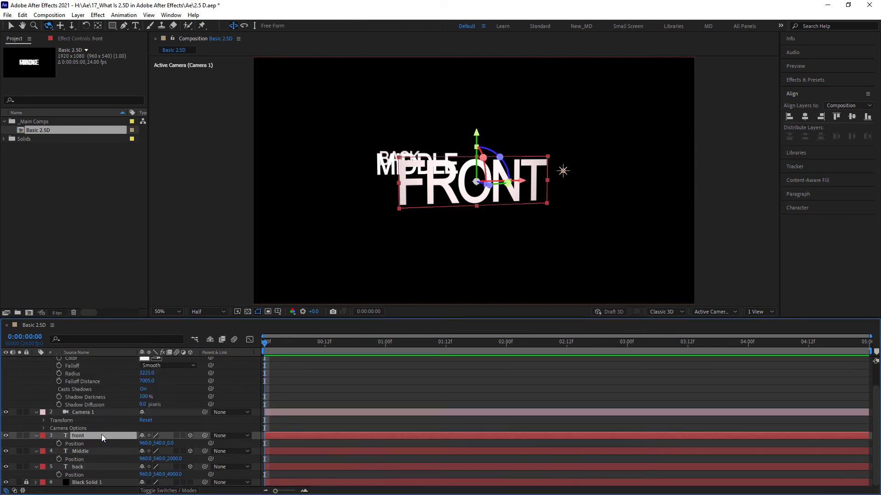
left_click(103, 467, "shift")
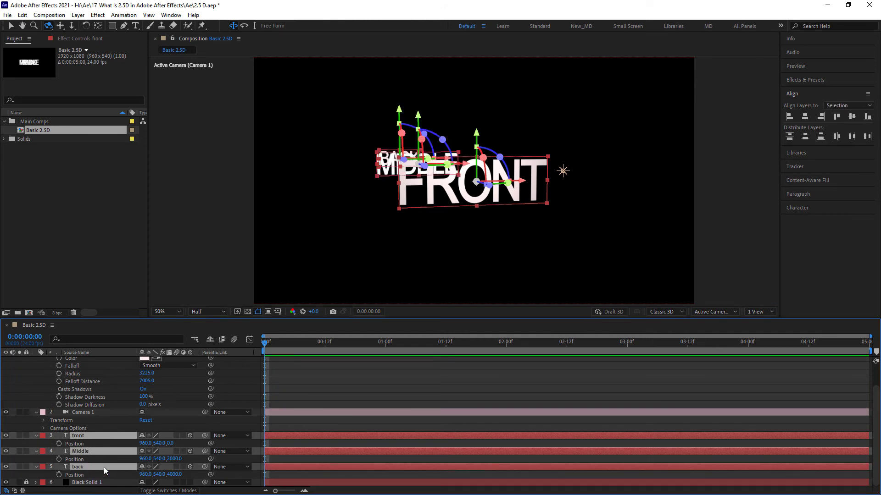
key("a")
key("a")
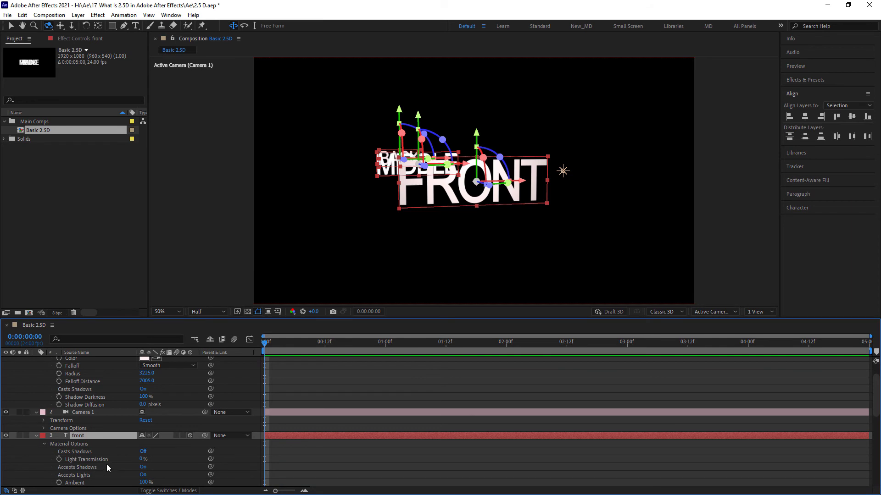
- Turn on Casts Shadows for the selected text layers and orbit the camera slightly
scroll(112, 418, "down", 5)
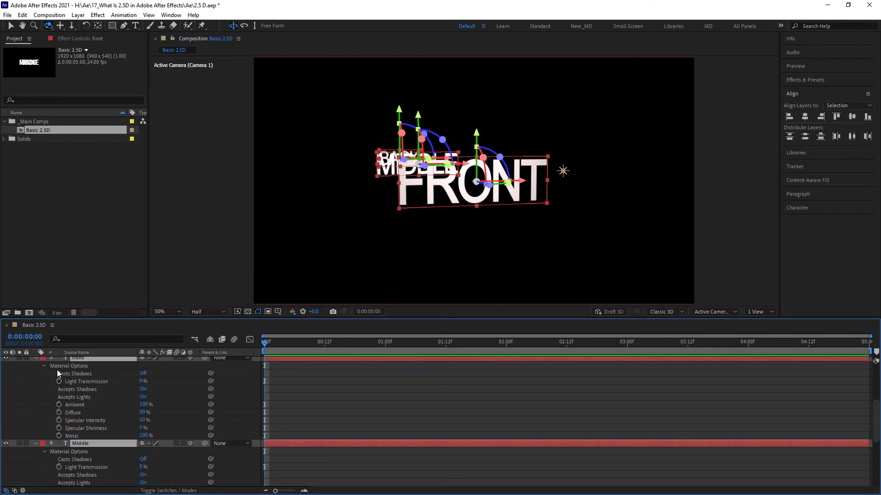
left_click(143, 374)
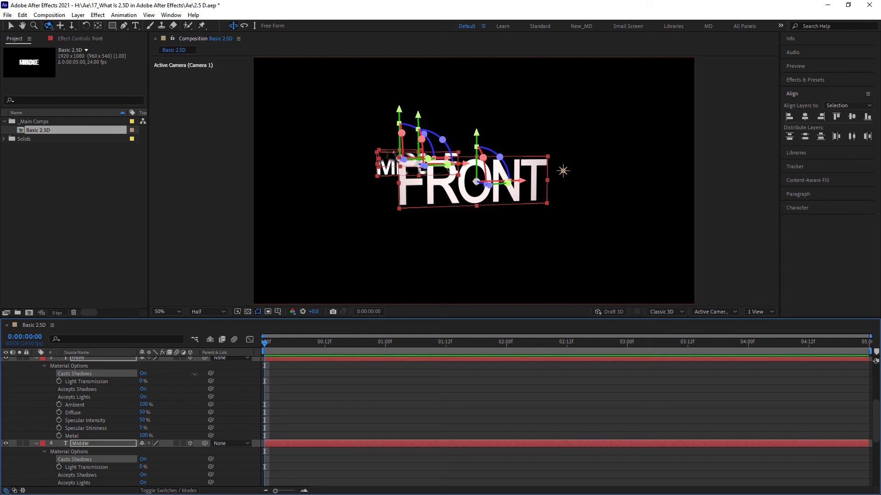
left_click(455, 236)
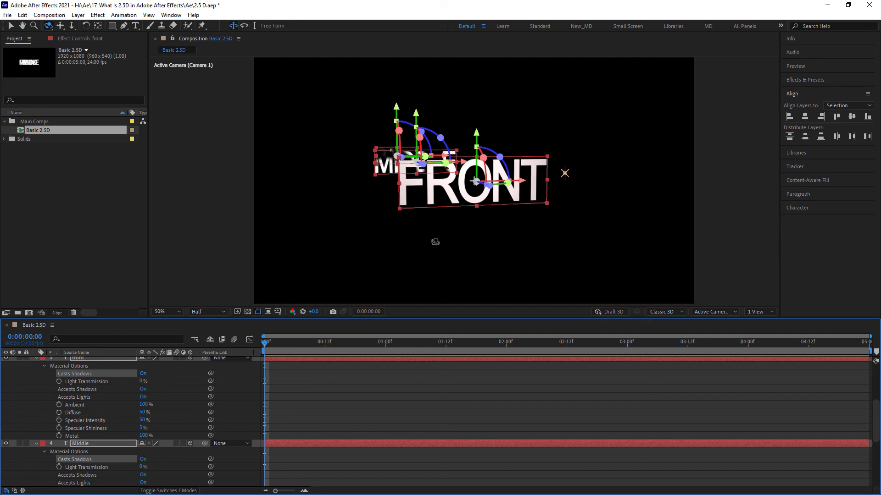
- Orbit the camera to face FRONT more squarely and move Point Light 1 horizontally to just beyond the T of FRONT
left_click_drag(434, 242, 450, 242)
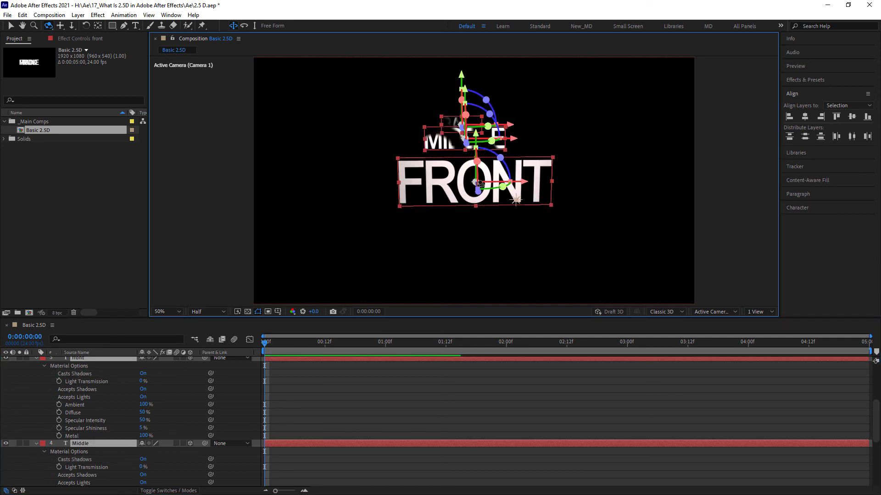
scroll(115, 390, "up", 4)
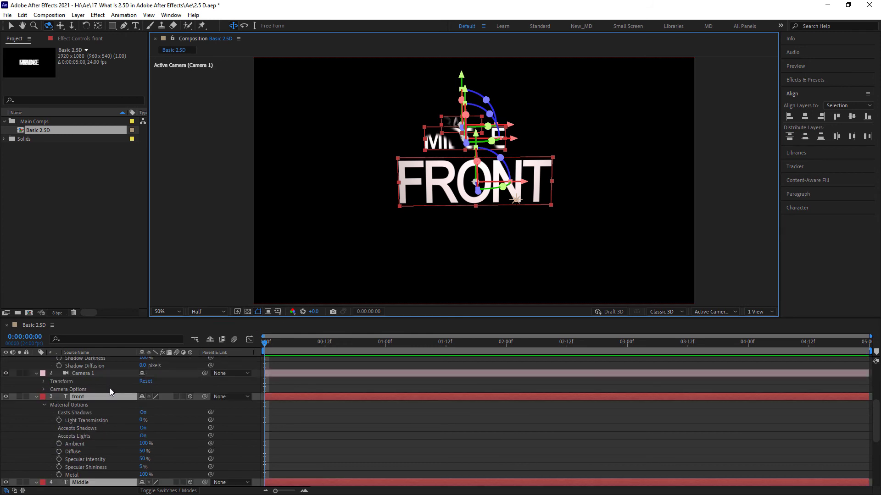
left_click(97, 359)
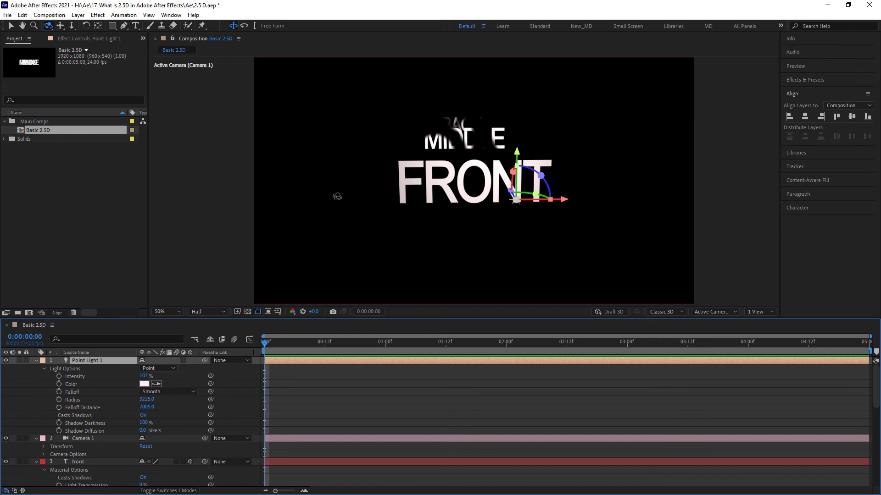
left_click(11, 25)
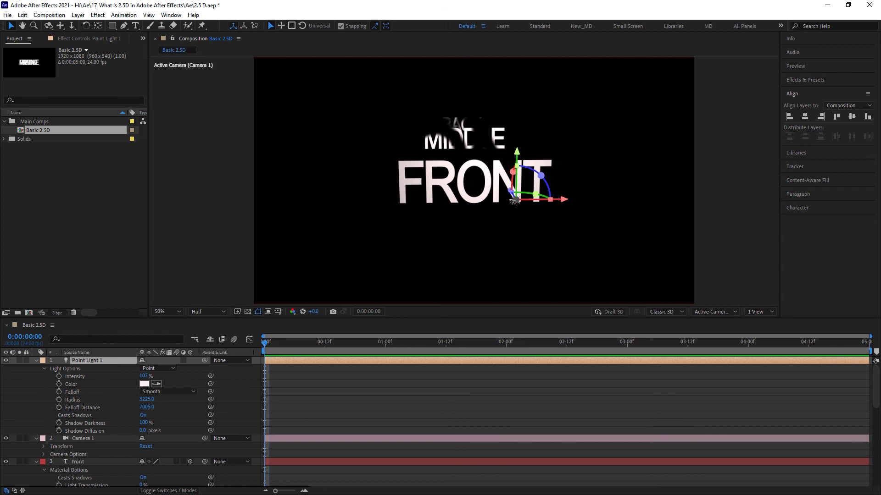
left_click_drag(515, 200, 572, 199)
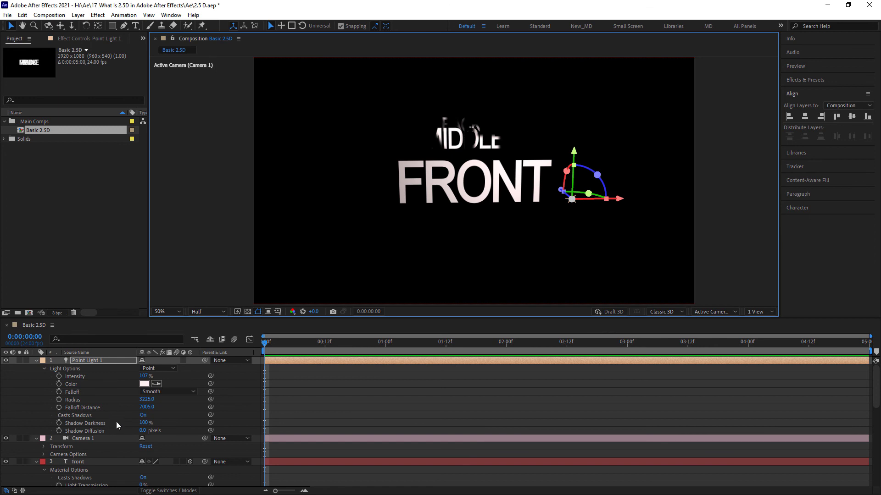
- Set the point light's Shadow Diffusion to 24 pixels, and try a Shadow Darkness of 293% before lowering it
left_click_drag(143, 422, 231, 421)
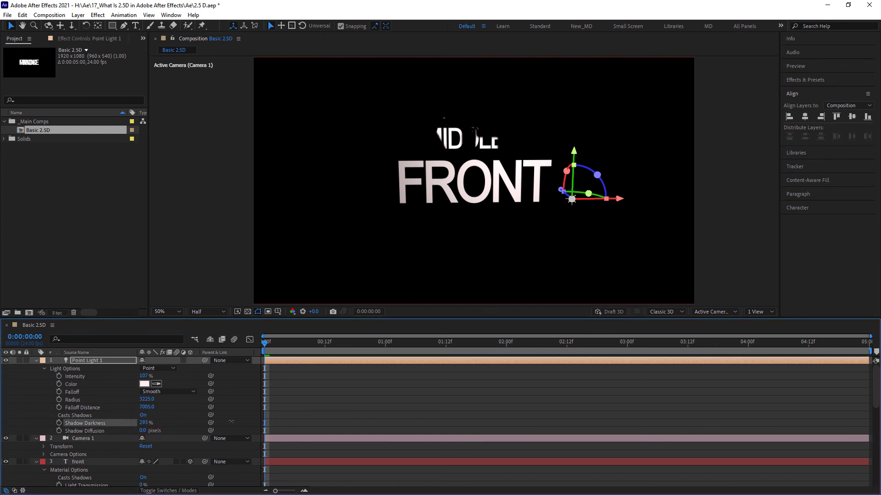
left_click_drag(143, 430, 295, 428)
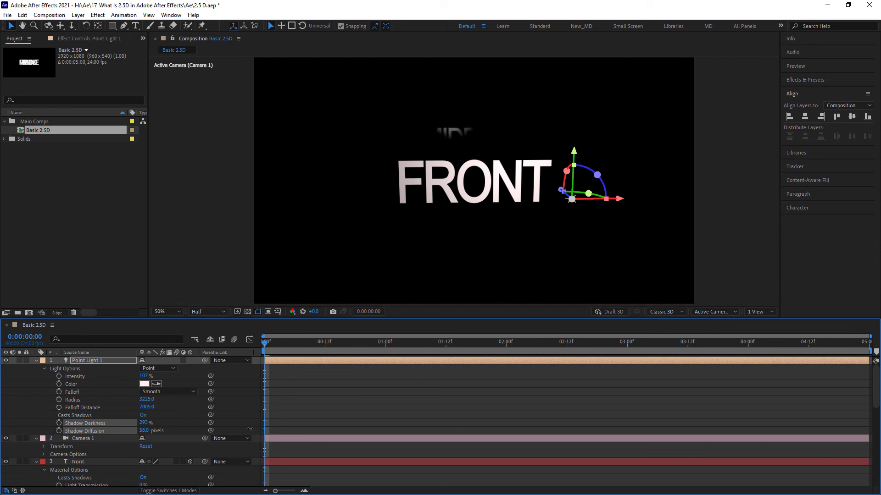
left_click_drag(218, 430, 222, 430)
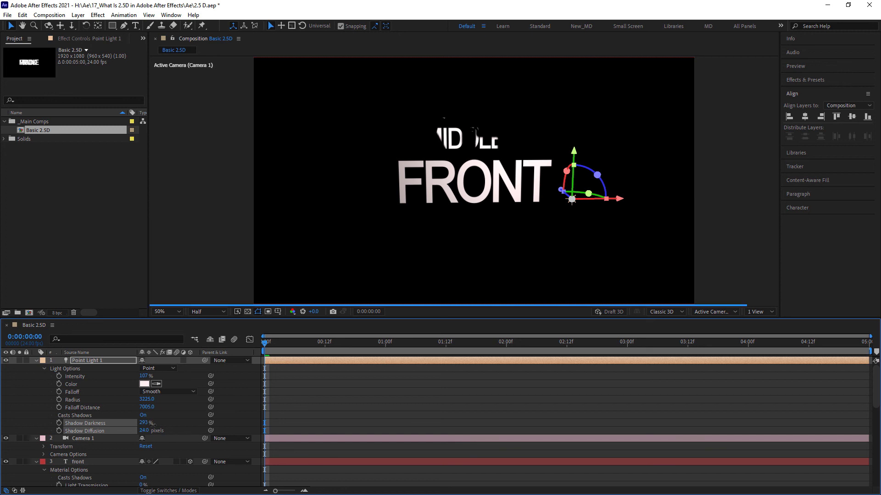
left_click_drag(144, 425, 27, 426)
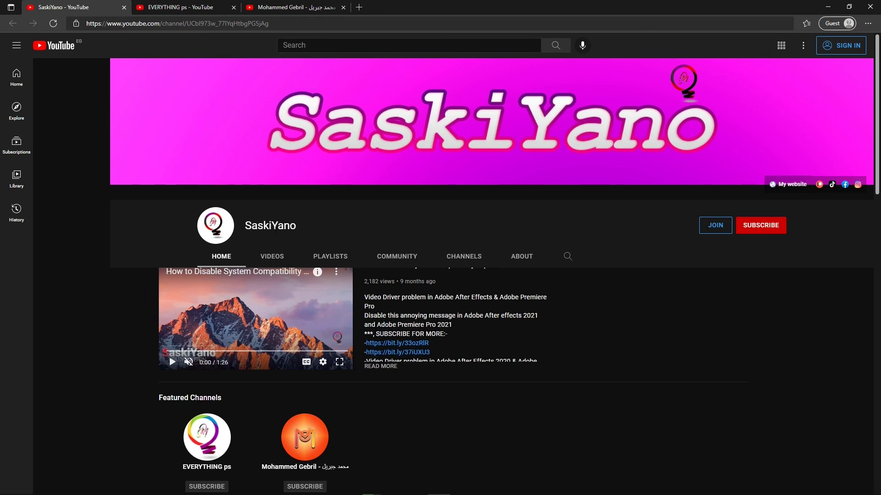
- Switch to YouTube in the browser and look through the SaskiYano channel's home page and its playlists
scroll(545, 310, "down", 8)
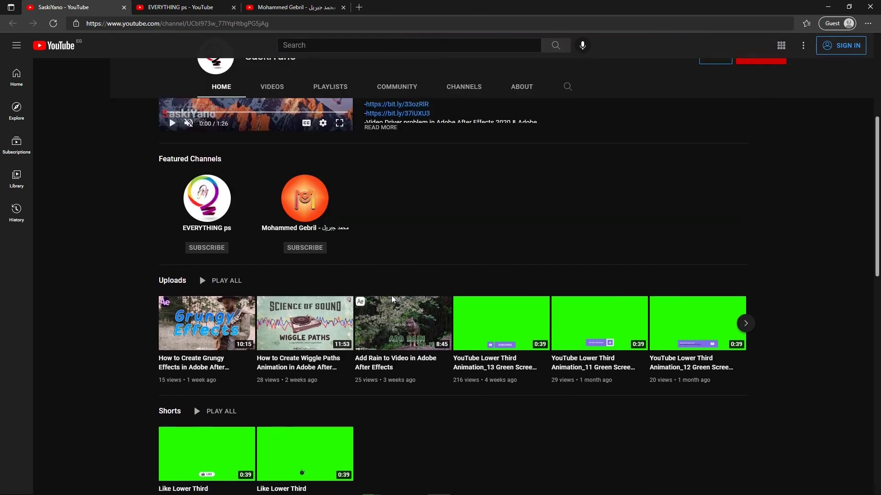
scroll(436, 284, "down", 11)
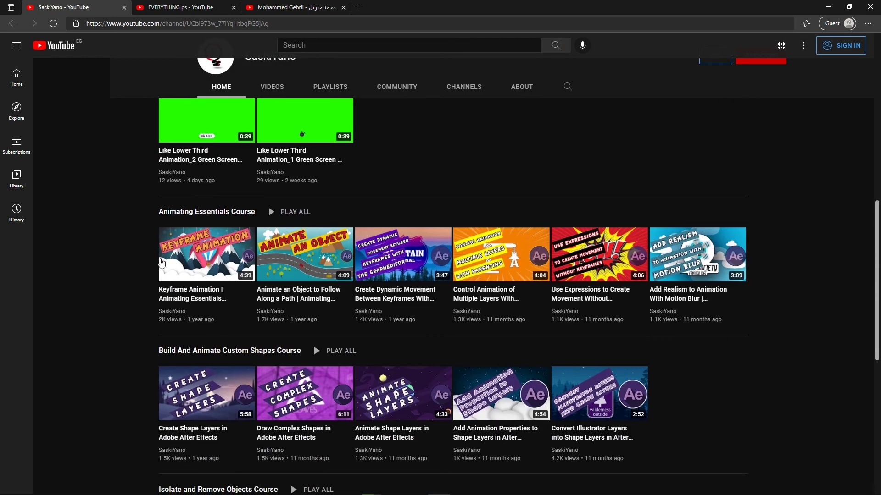
scroll(168, 280, "up", 15)
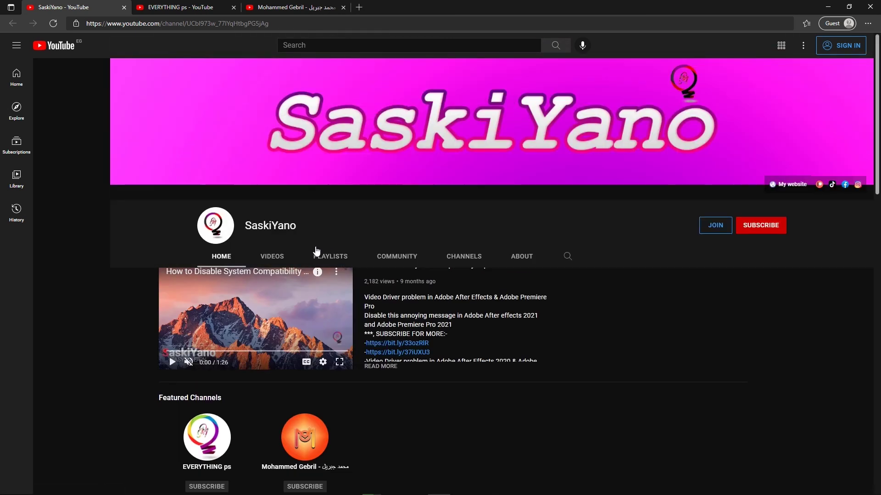
left_click(329, 254)
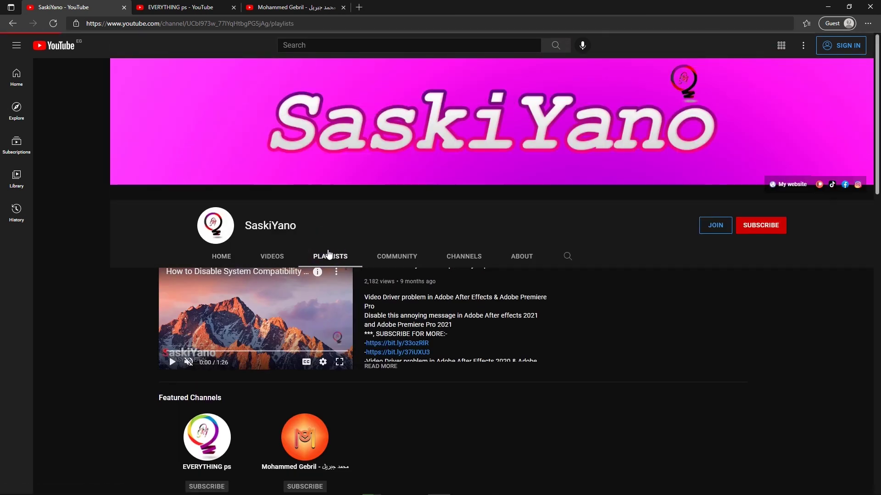
scroll(128, 313, "down", 4)
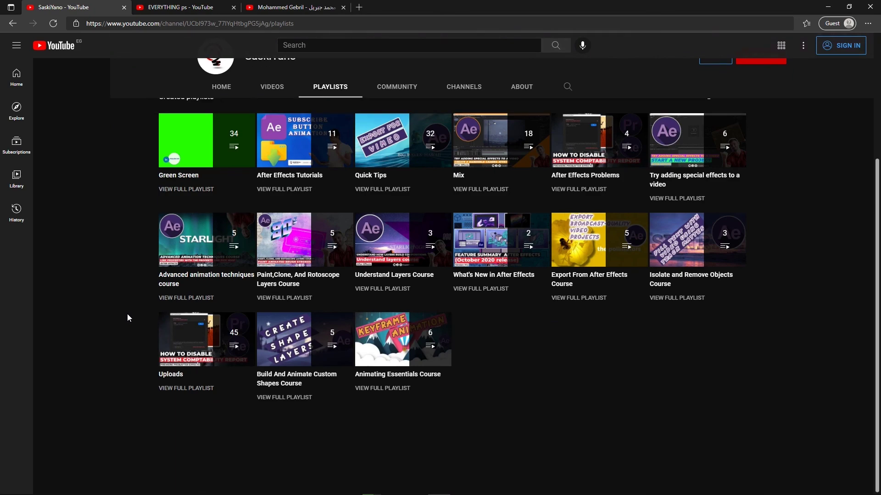
scroll(128, 313, "up", 5)
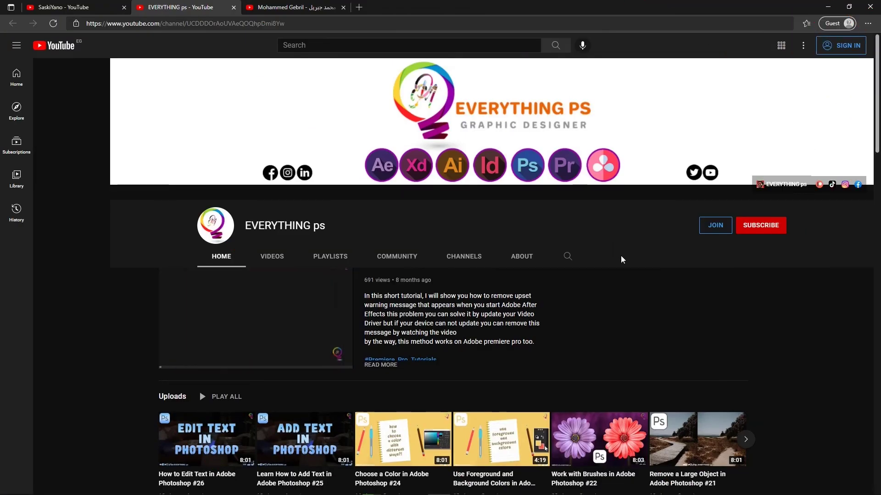
- Look through the courses and featured channels on the EVERYTHING ps channel's home page
scroll(134, 320, "down", 6)
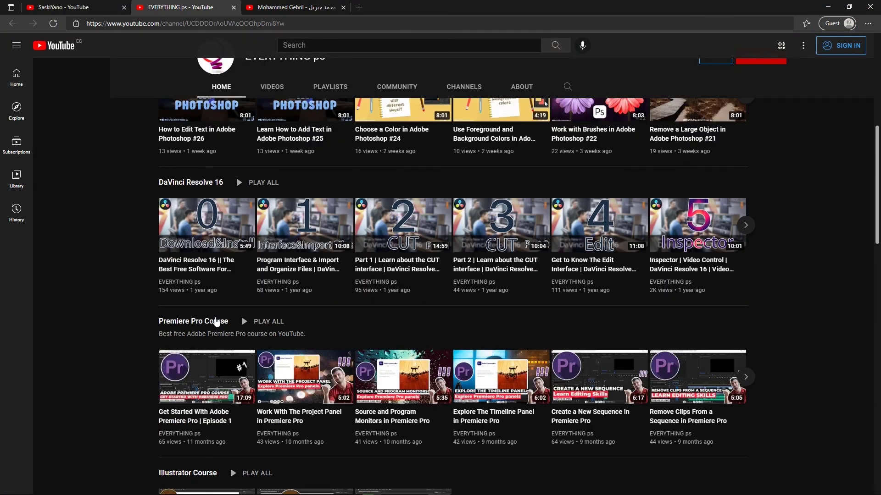
scroll(110, 248, "down", 7)
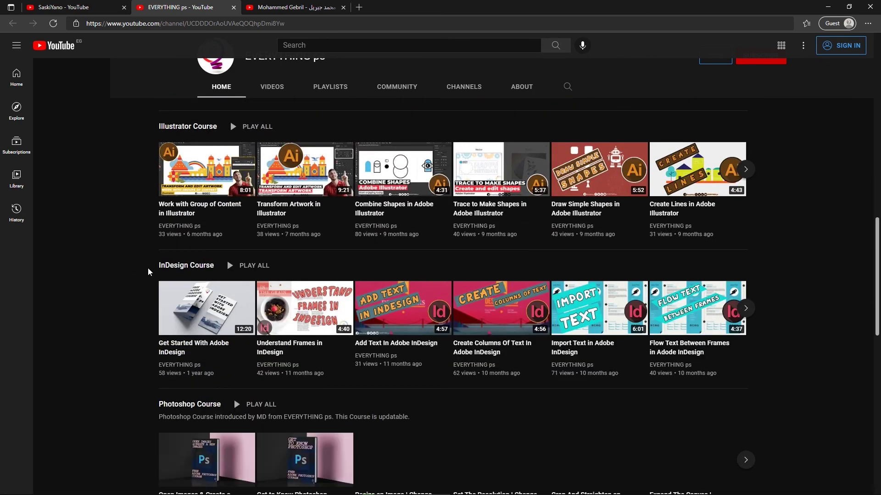
scroll(148, 272, "down", 10)
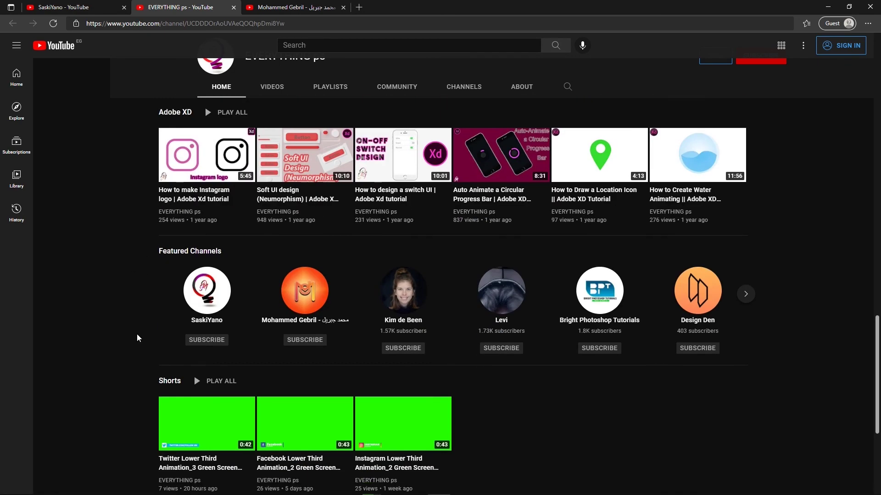
scroll(174, 364, "up", 20)
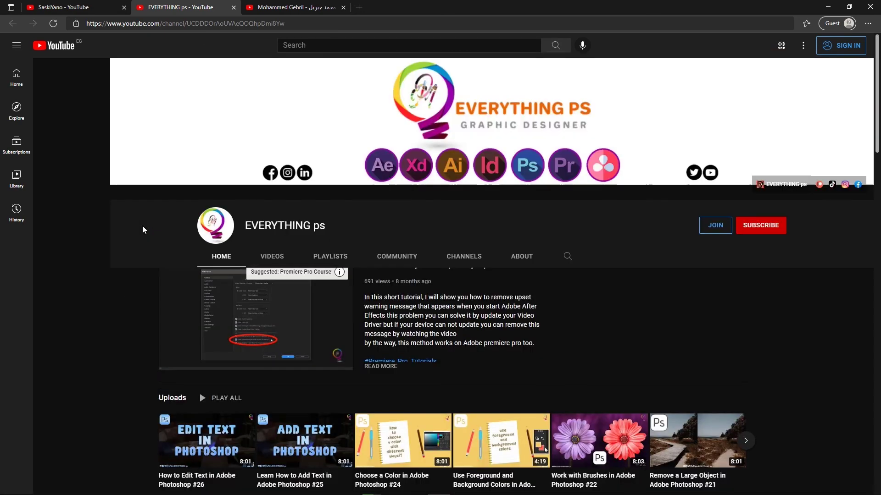
- Look over the home page of the third open YouTube channel and show its list of videos
left_click(293, 7)
scroll(105, 373, "down", 4)
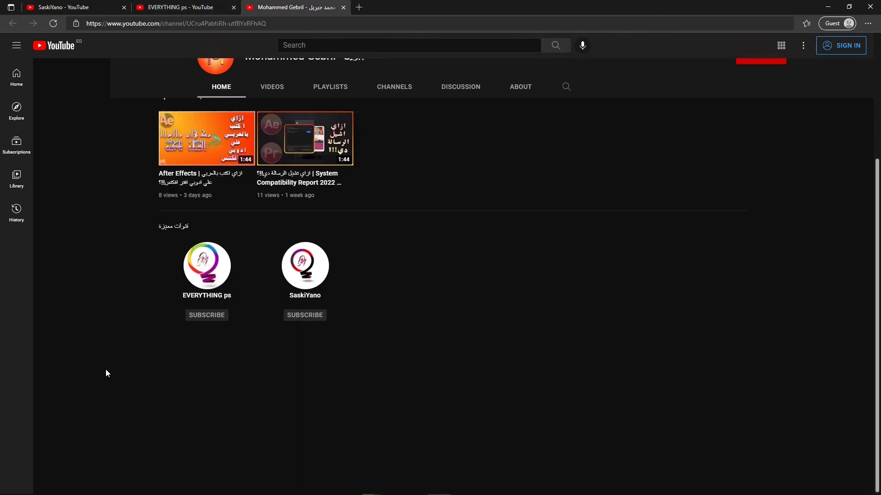
scroll(115, 363, "up", 4)
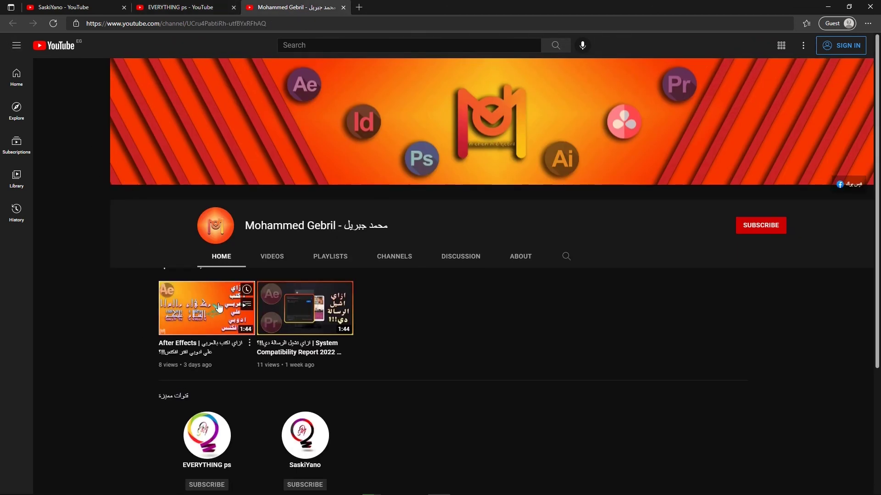
scroll(133, 289, "down", 4)
scroll(118, 297, "up", 4)
left_click(281, 259)
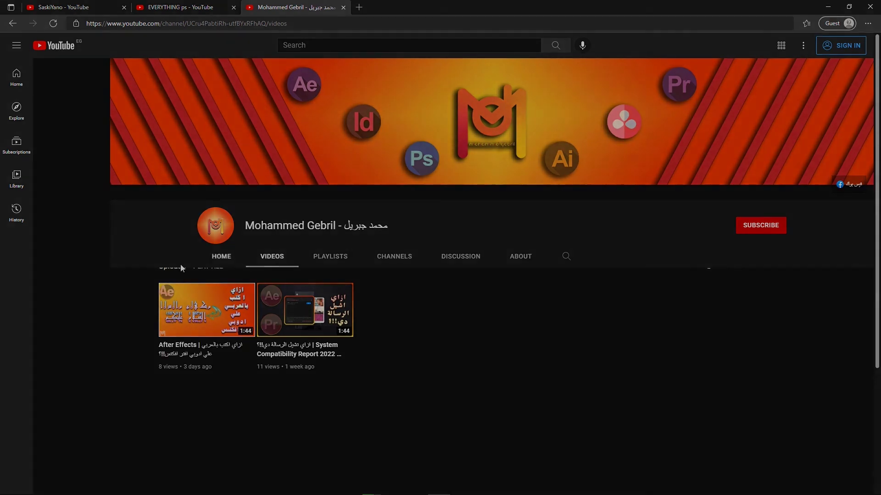